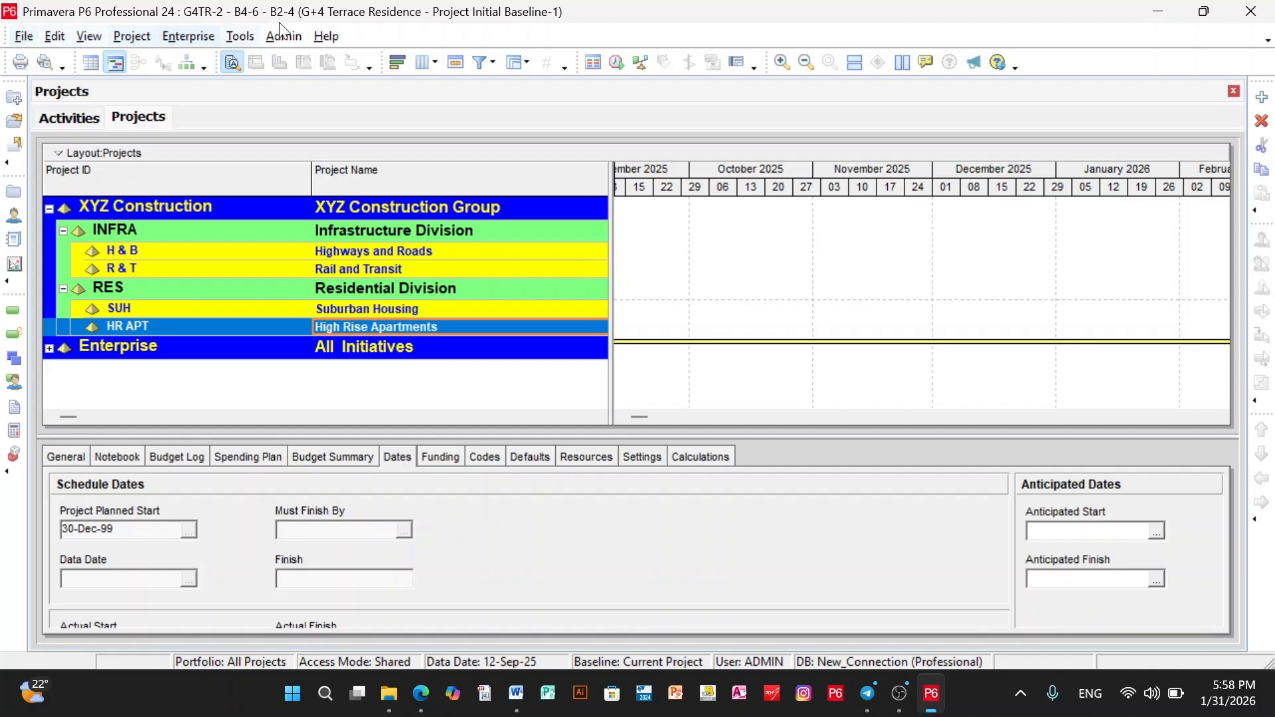
# Start a new project and place it under the Suburban Housing EPS node of the Residential Division.
pyautogui.click(19, 36)
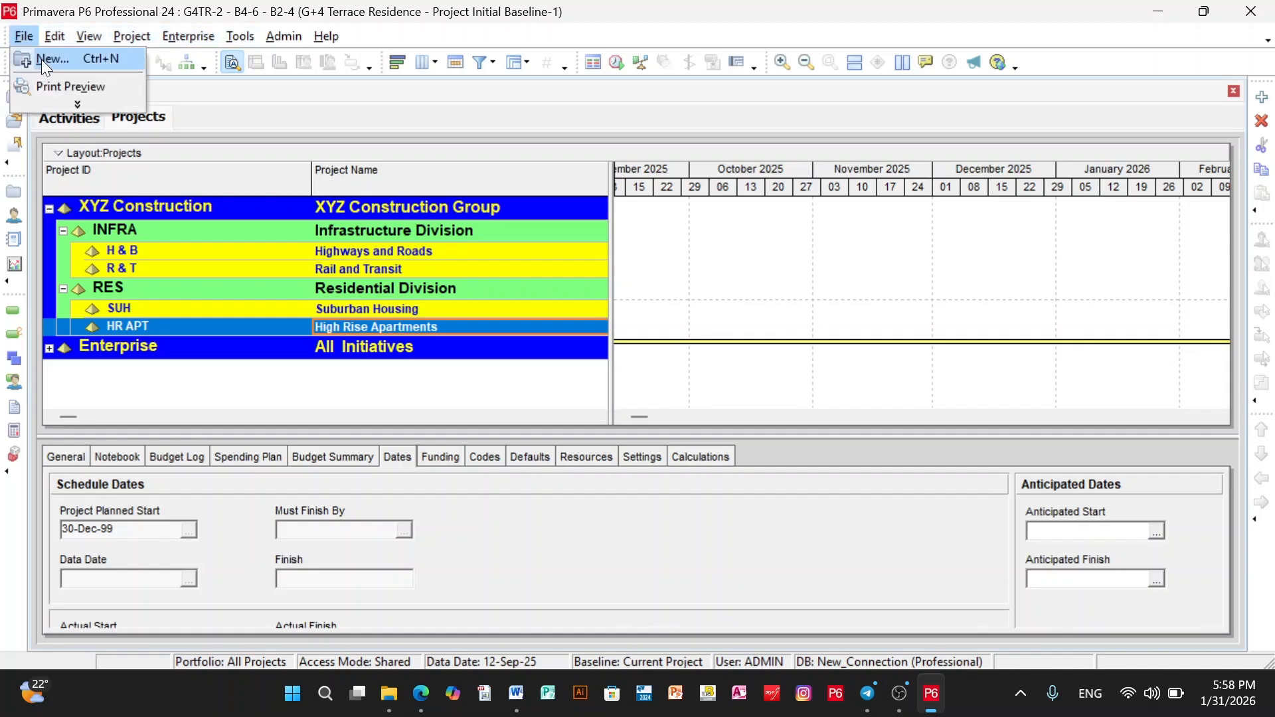
pyautogui.click(42, 59)
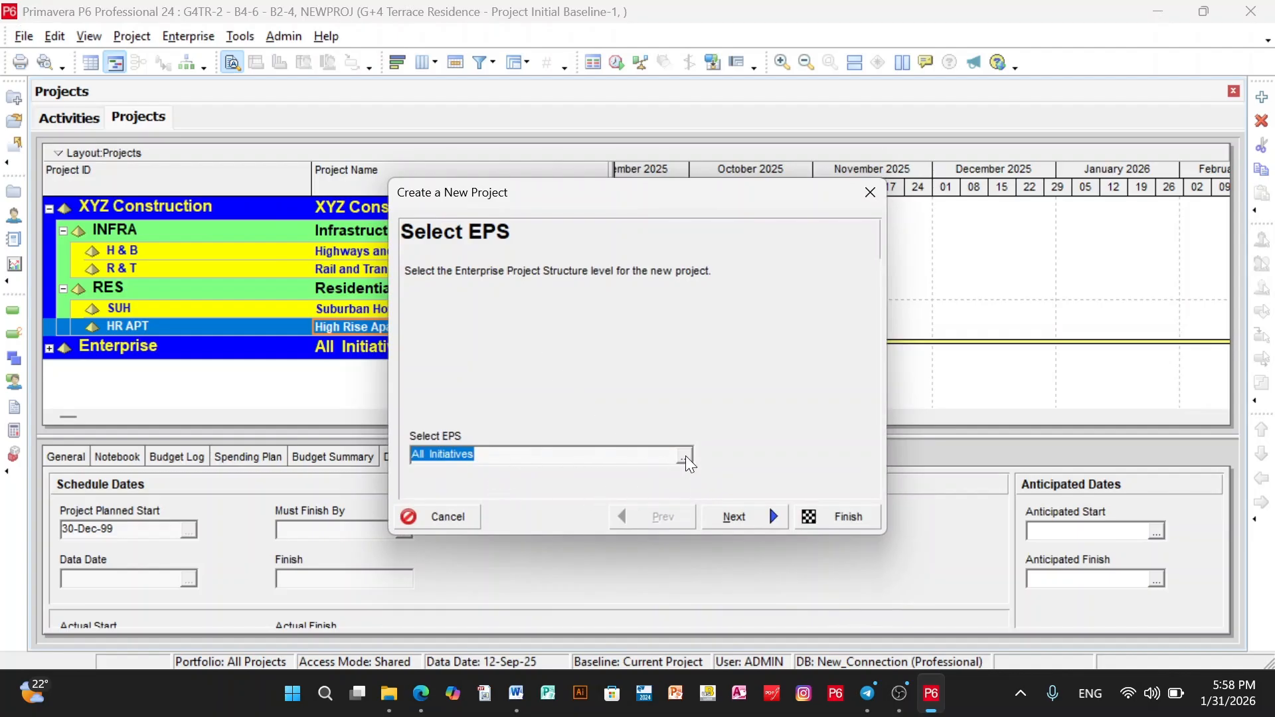
pyautogui.click(685, 456)
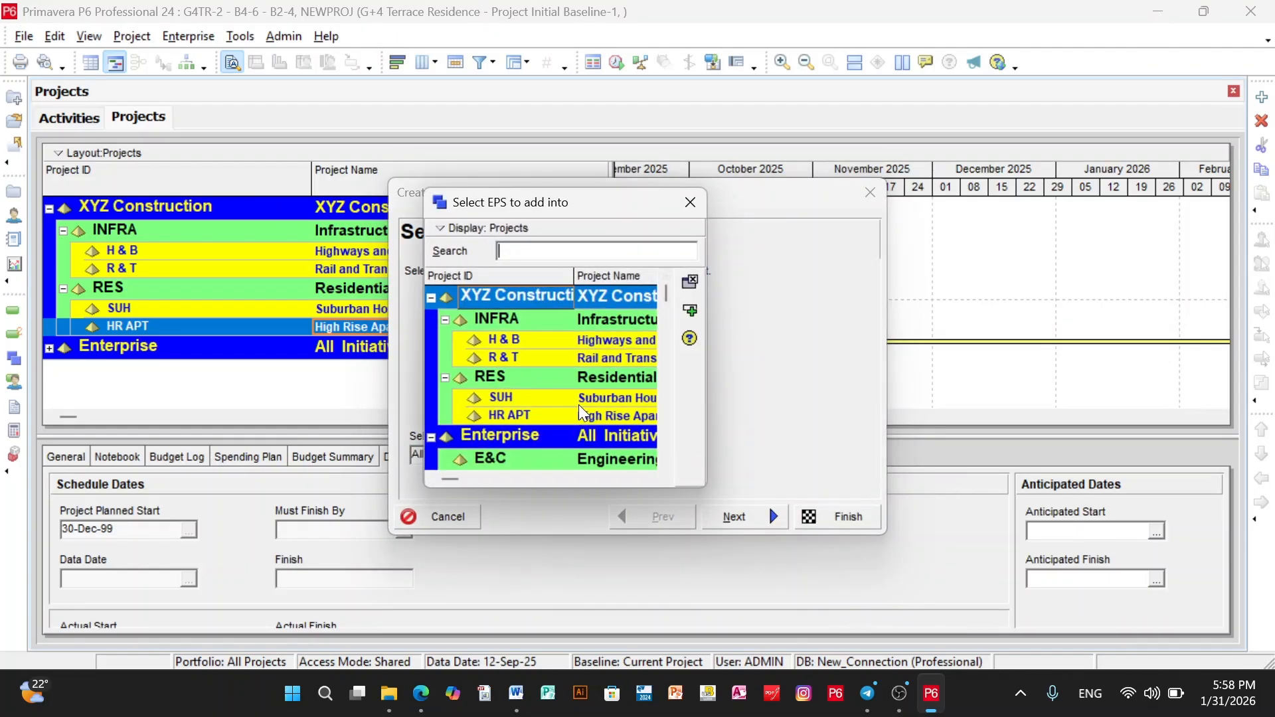
pyautogui.click(589, 398)
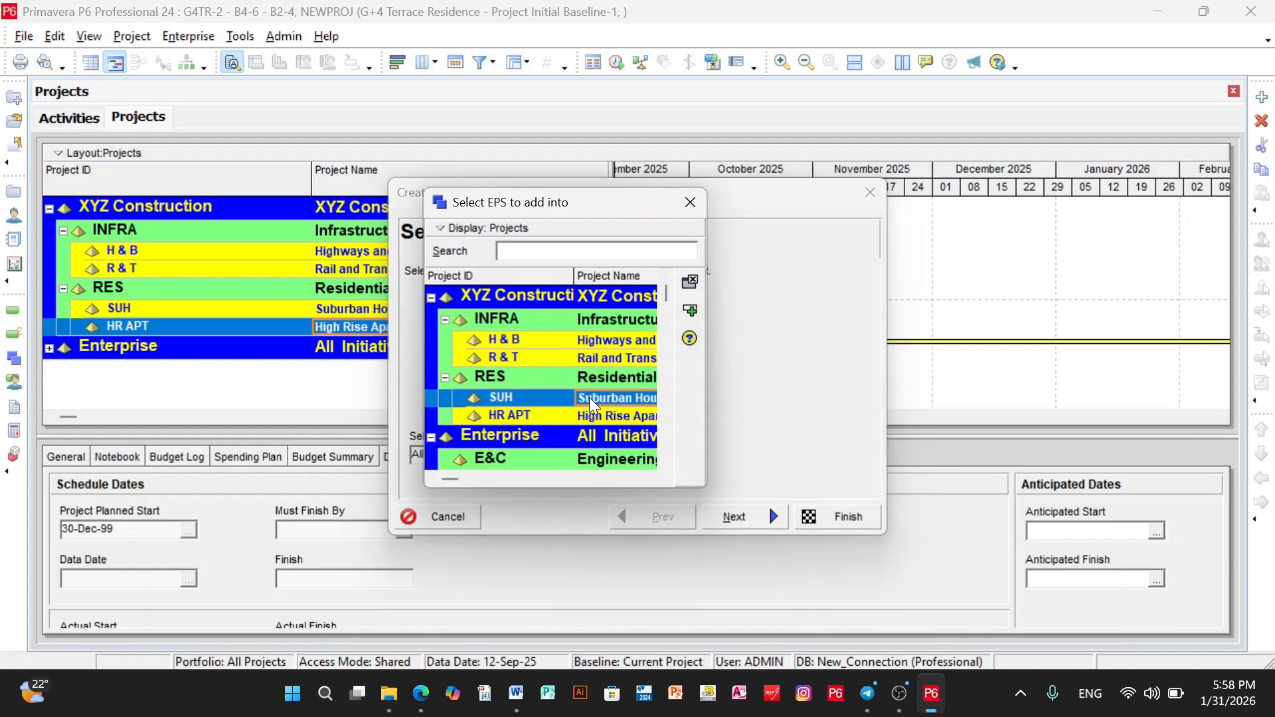
pyautogui.click(690, 310)
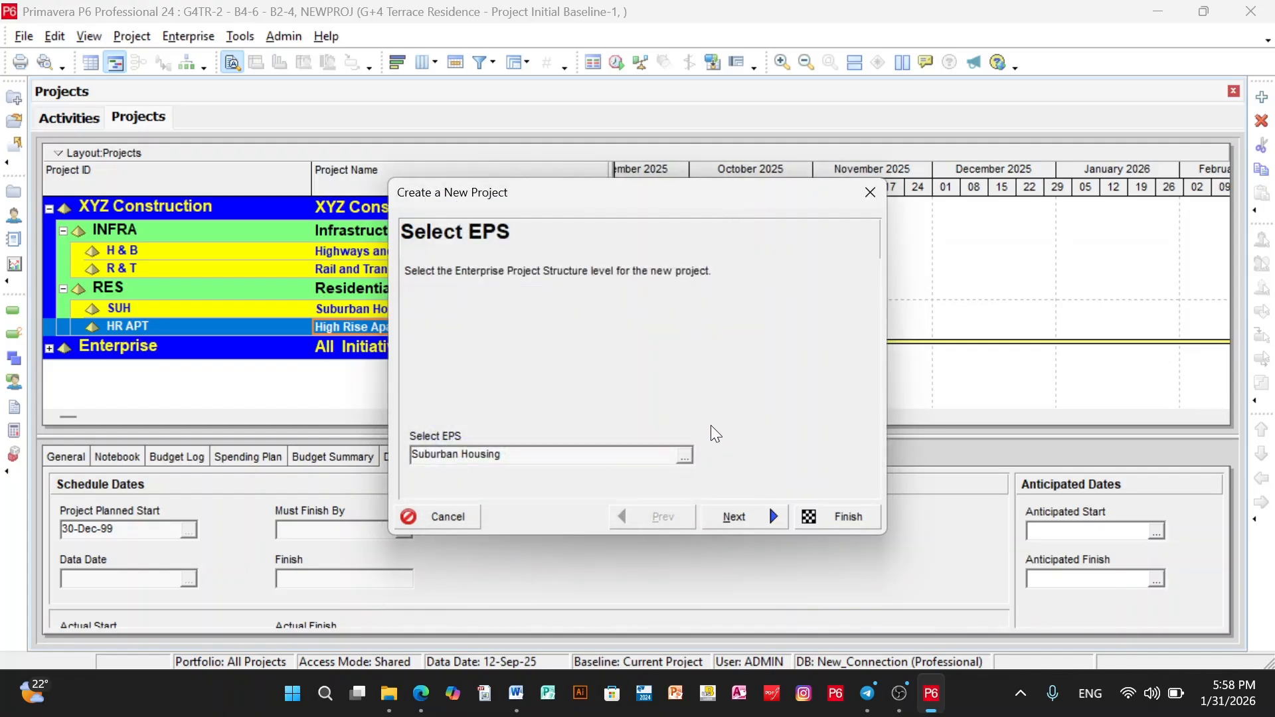
pyautogui.click(772, 517)
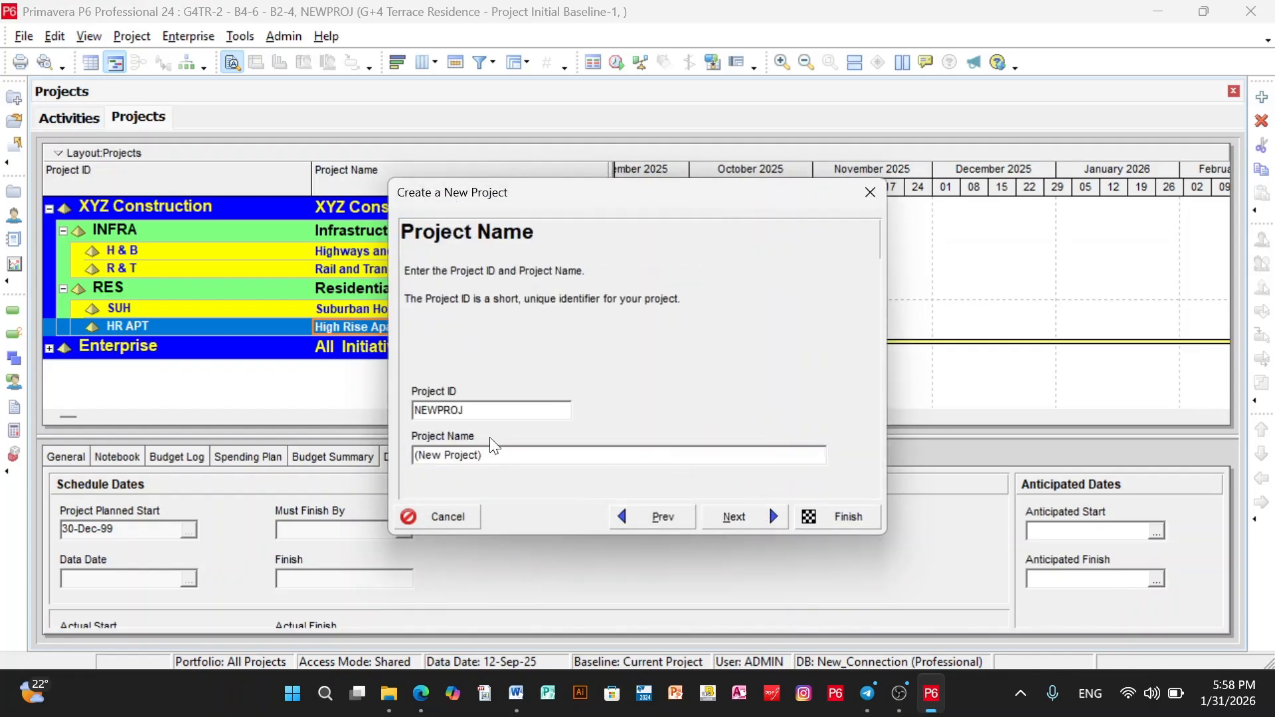
# Give the new project the ID G4RBP and the name "G+4 Residential Building Project".
pyautogui.moveTo(484, 410); pyautogui.dragTo(394, 407)
pyautogui.write('G4RBP')
pyautogui.click(497, 454)
pyautogui.hotkey('ctrl', 'a')
pyautogui.write('G+4 Residential Building Project')
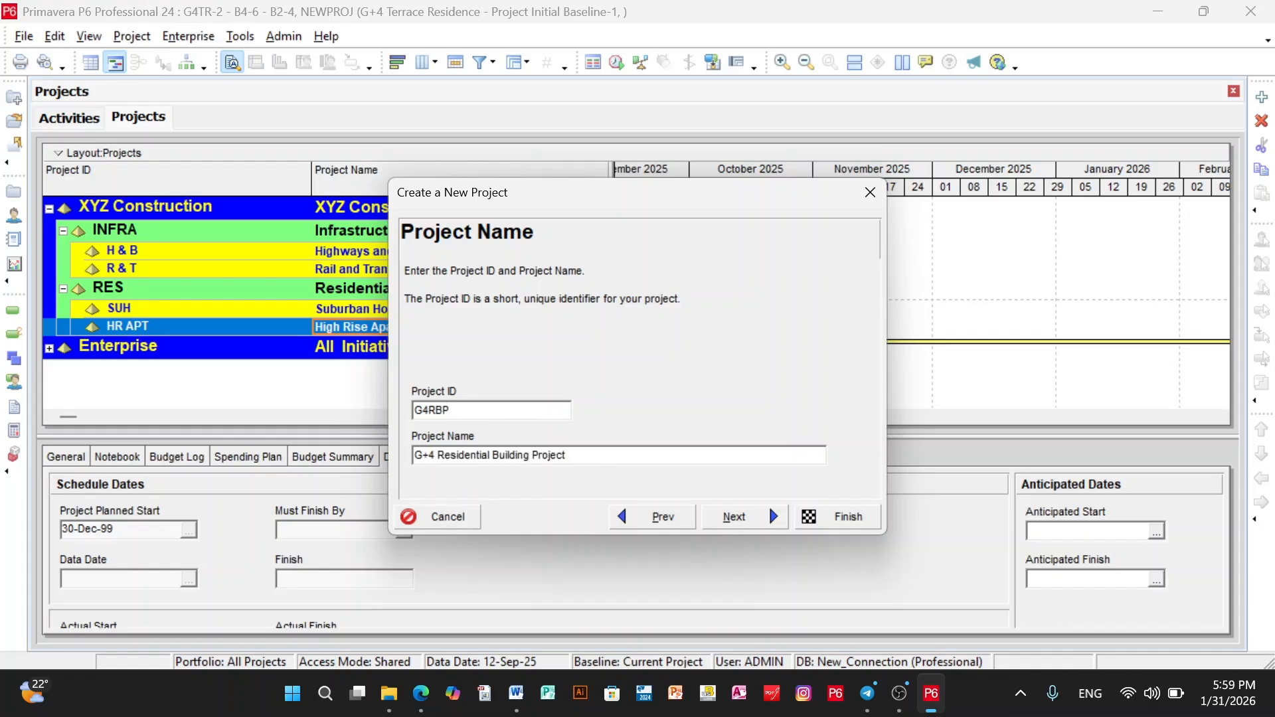
pyautogui.click(768, 519)
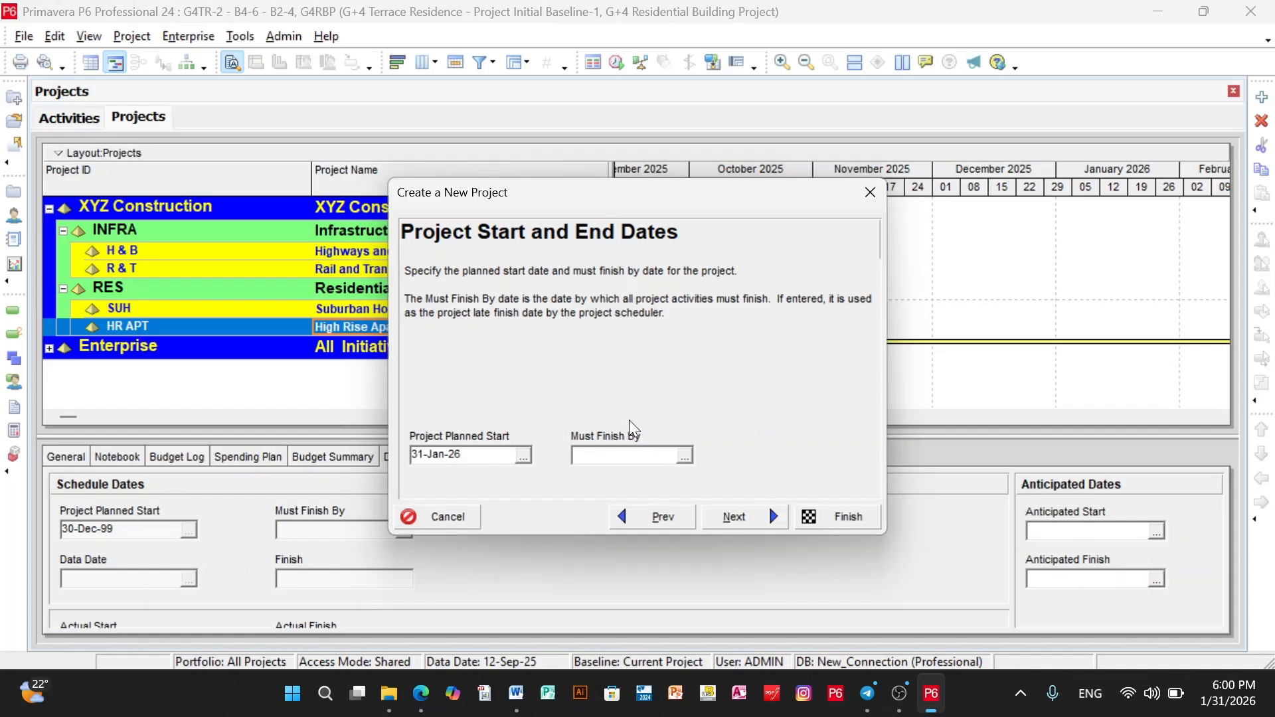
# Accept the default project dates and assign the first project manager under Program Manager-C as responsible manager.
pyautogui.click(771, 517)
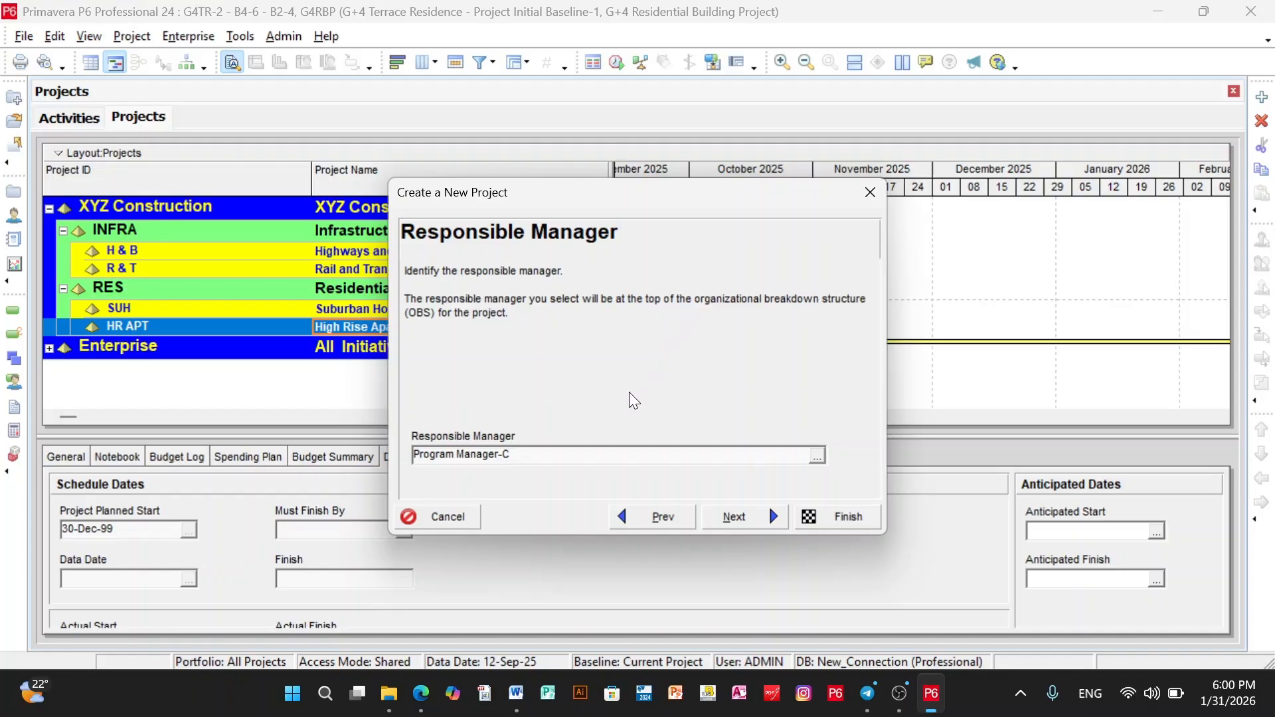
pyautogui.click(817, 455)
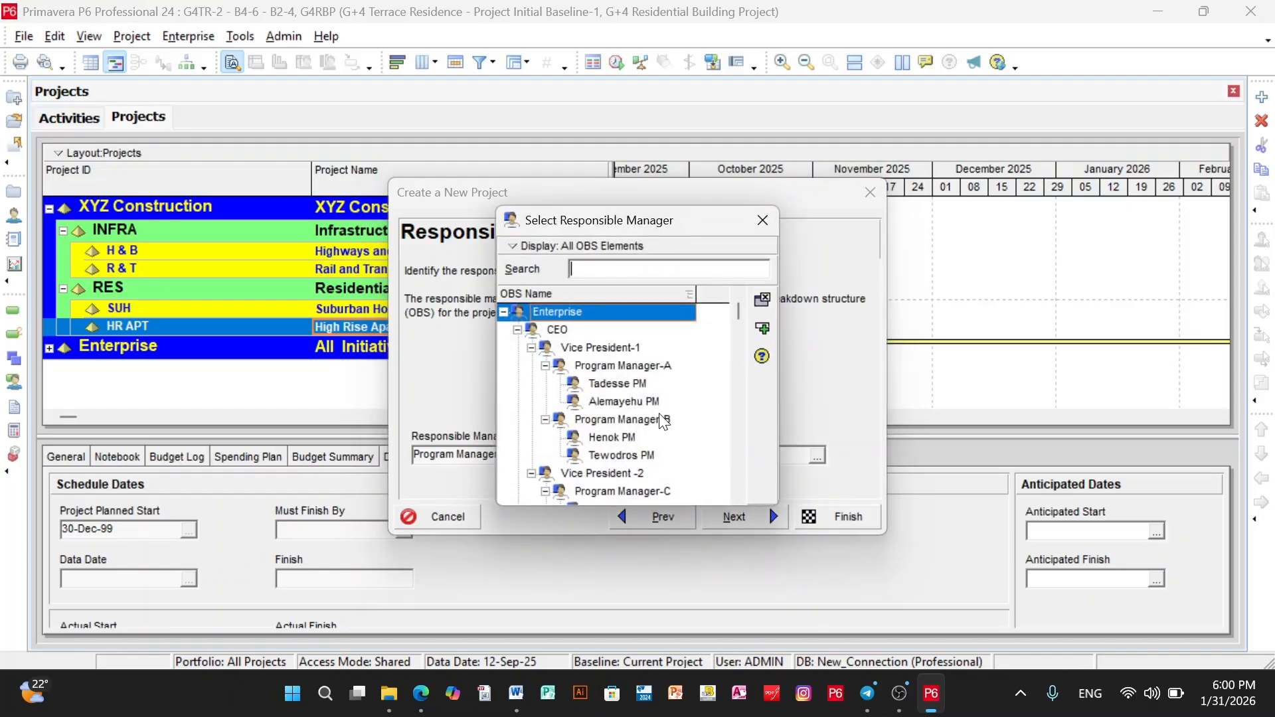
pyautogui.scroll(-2, 662, 421)
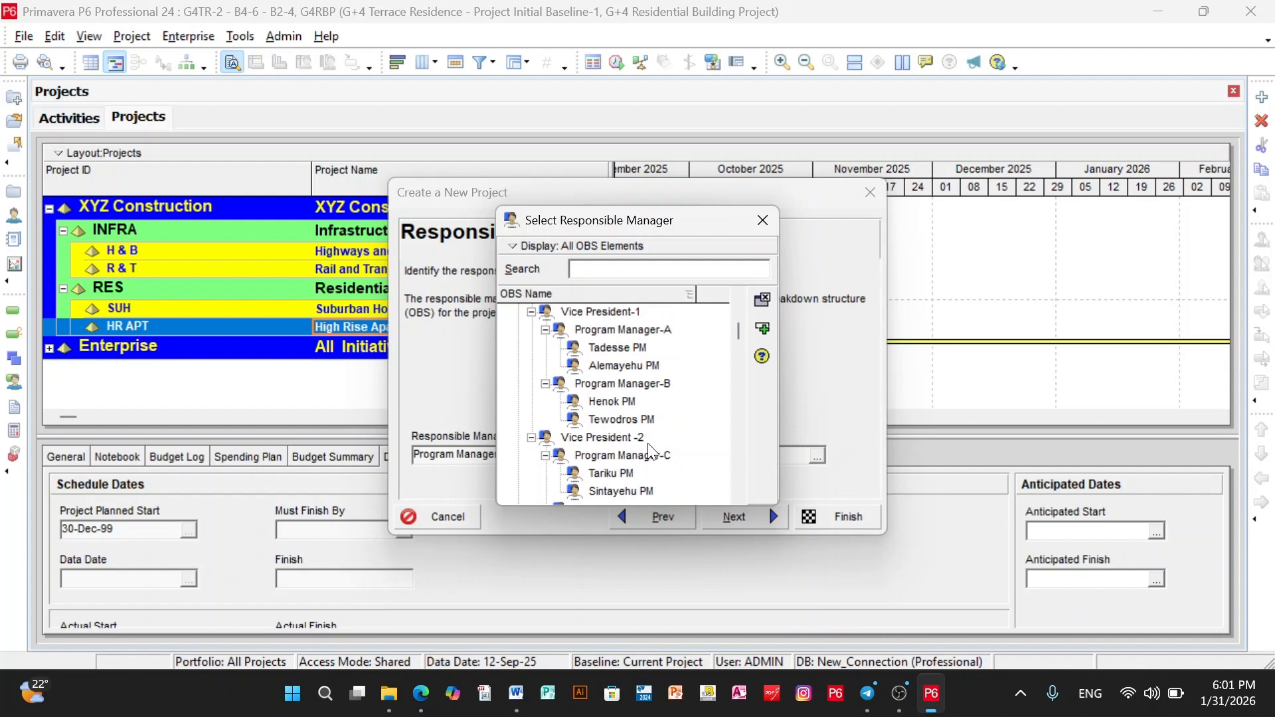
pyautogui.scroll(-1, 667, 447)
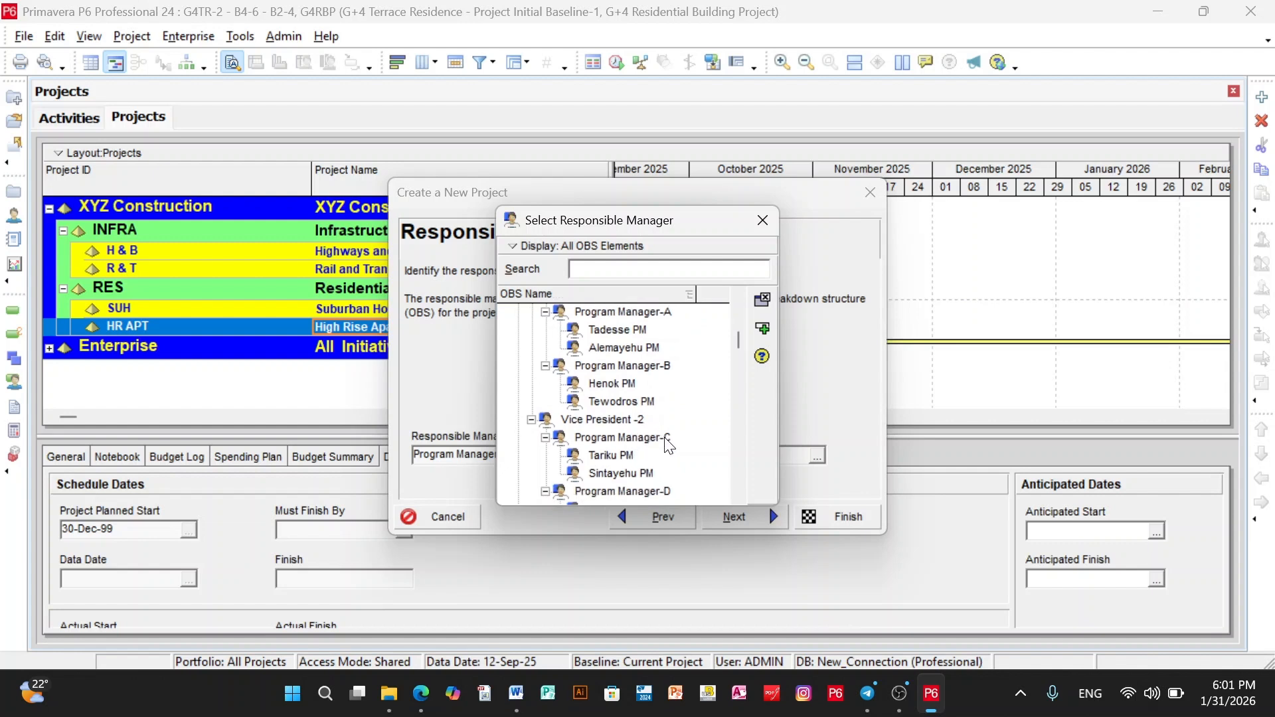
pyautogui.click(619, 455)
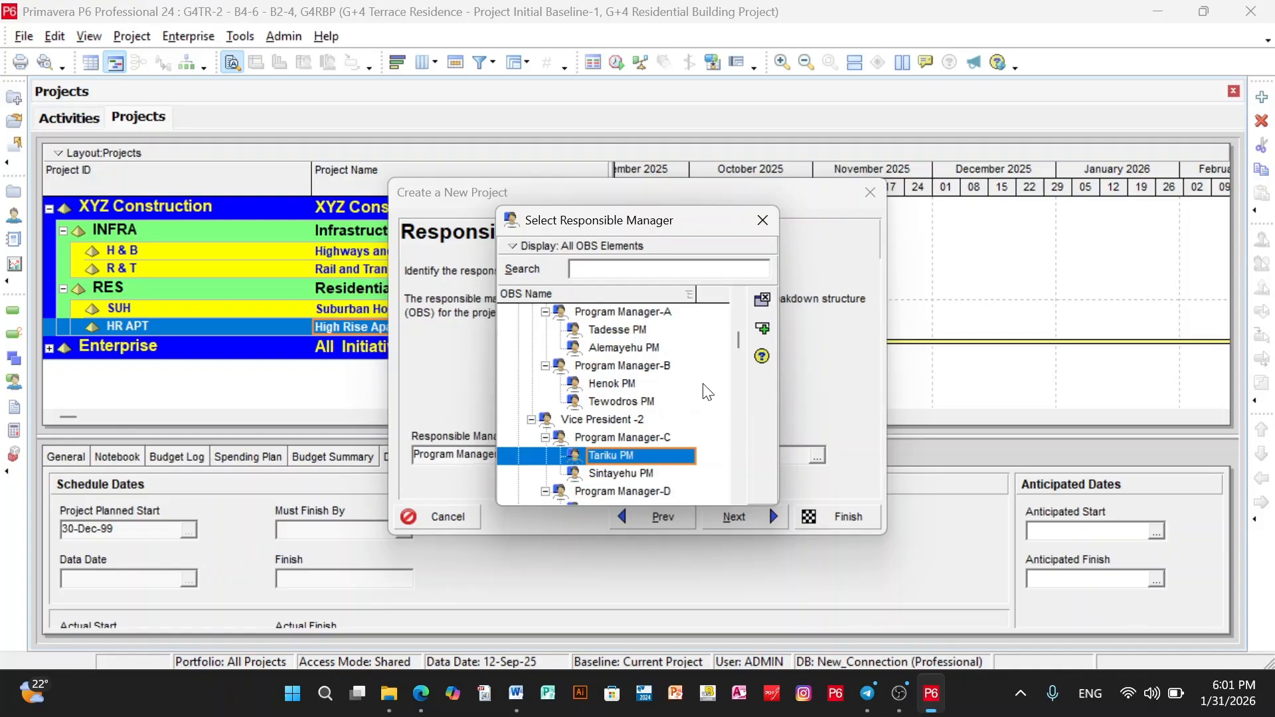
pyautogui.press('Return')
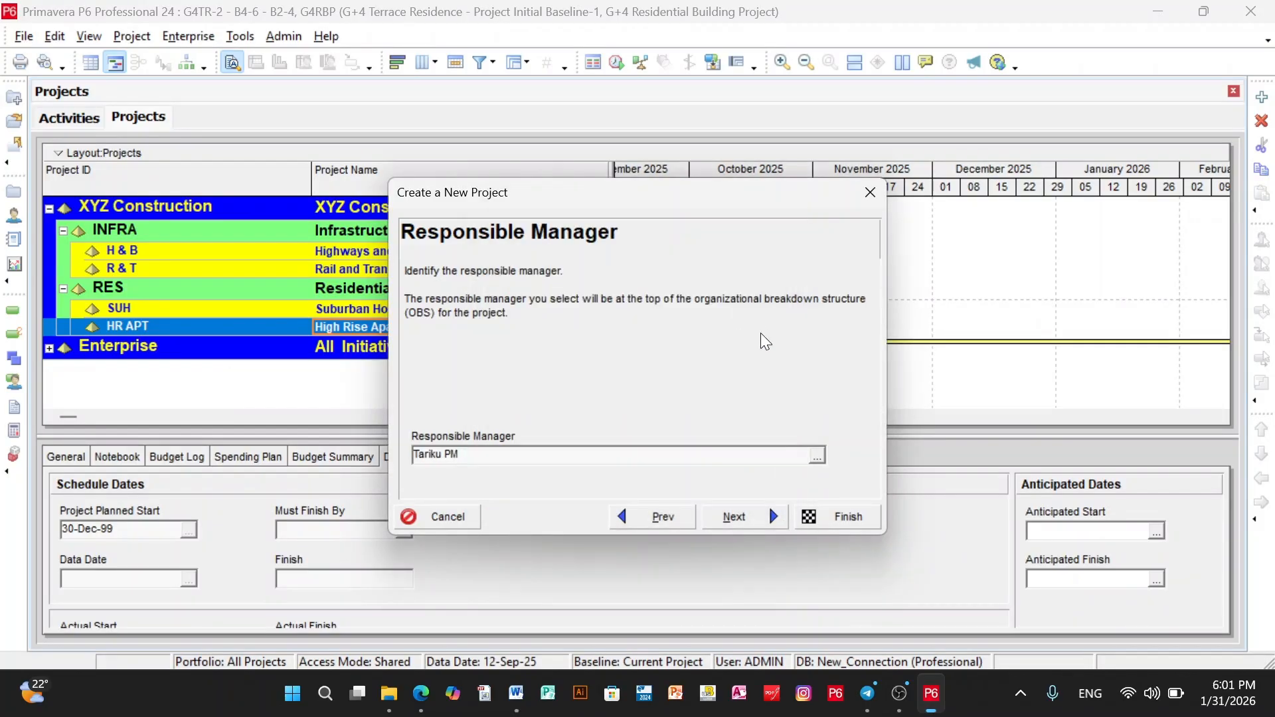
# Keep Standard Rate as the assignment rate type and finish creating the G+4 project.
pyautogui.click(730, 516)
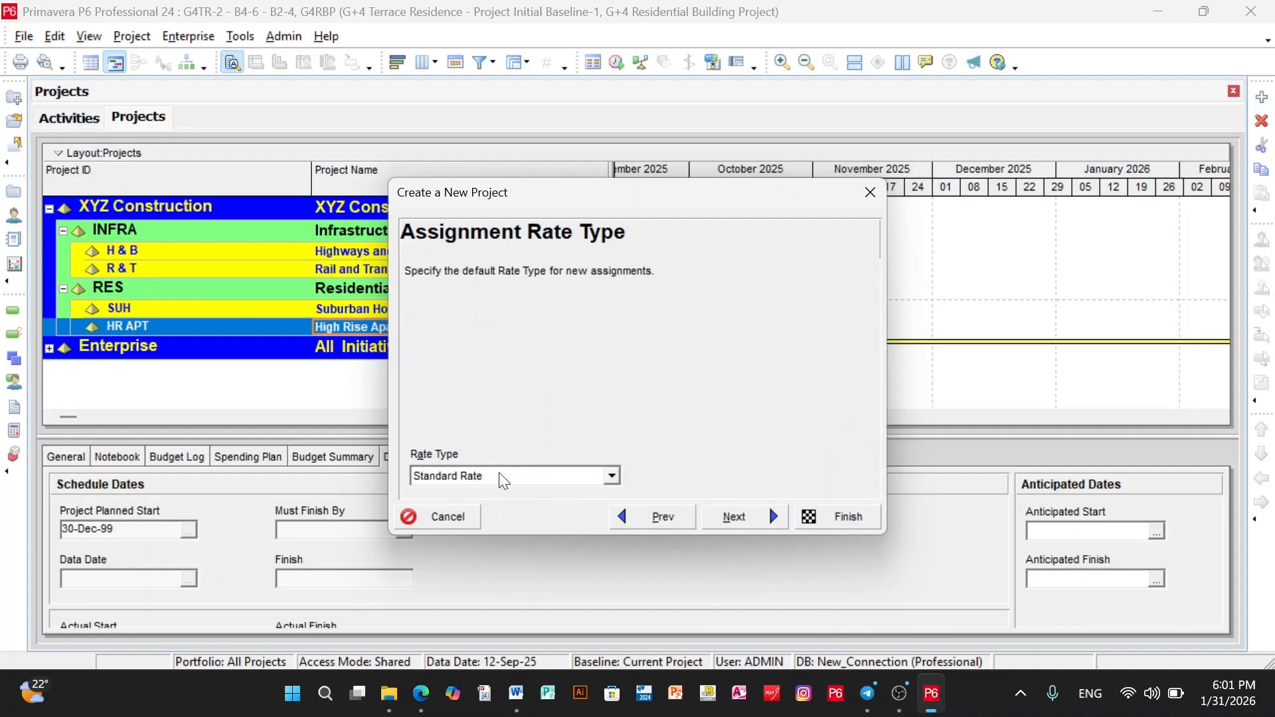
pyautogui.click(611, 477)
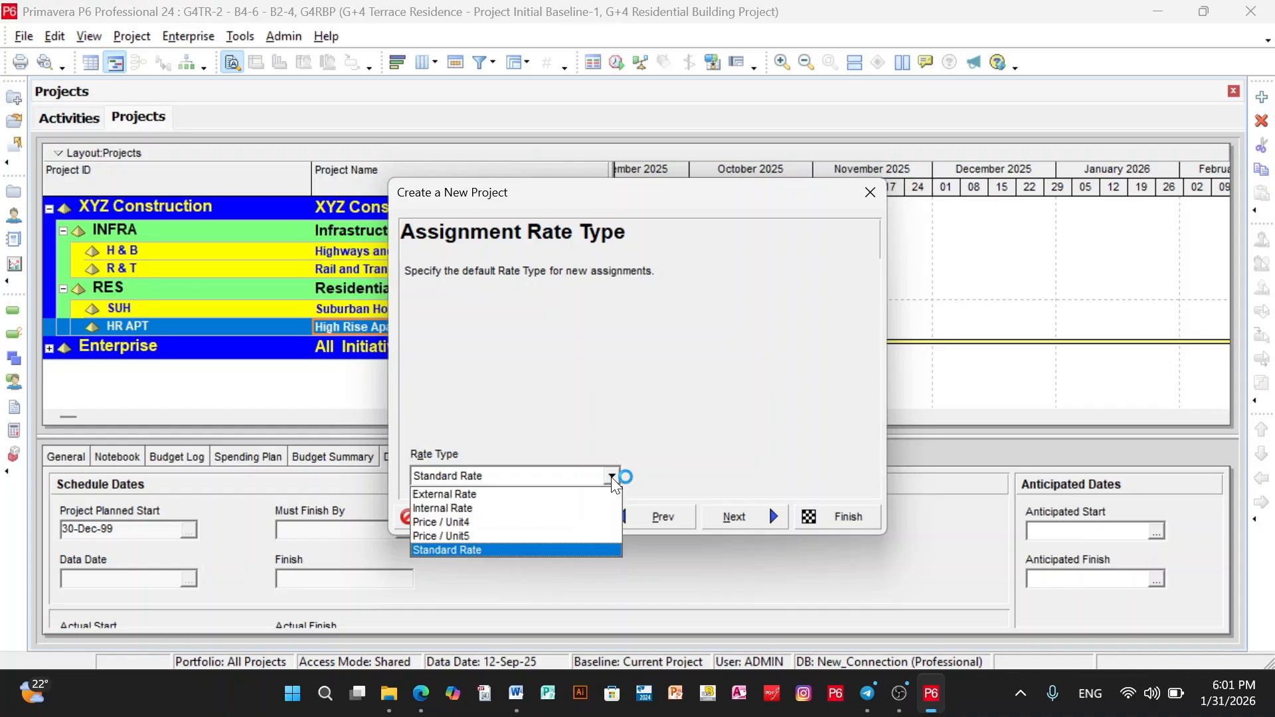
pyautogui.click(755, 522)
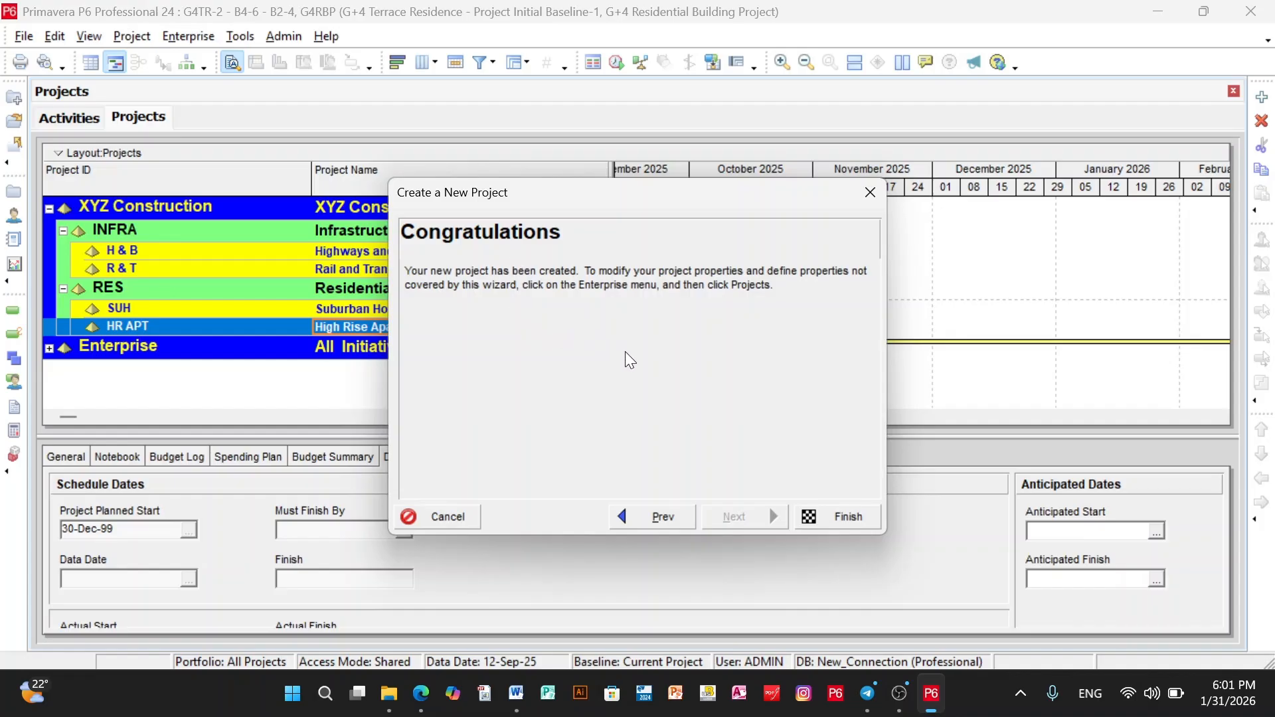
pyautogui.click(843, 521)
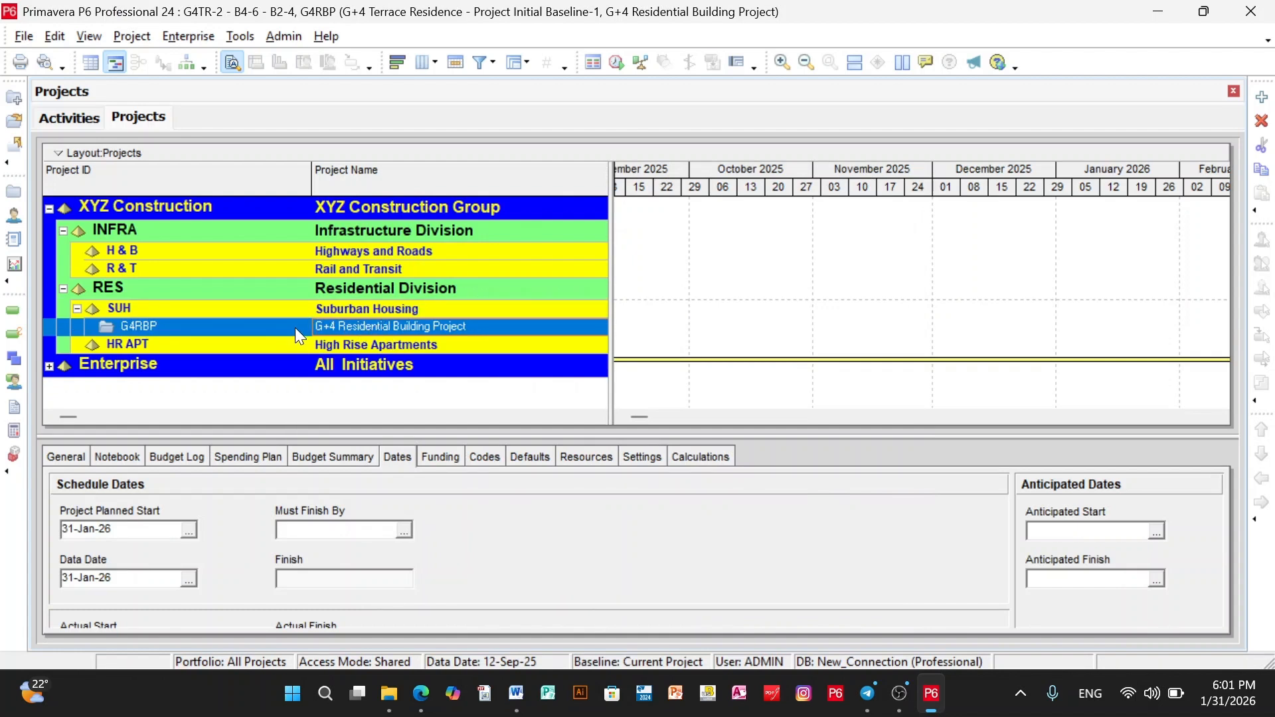
# Start a second new project and assign it to the Suburban Housing EPS node as well.
pyautogui.click(20, 37)
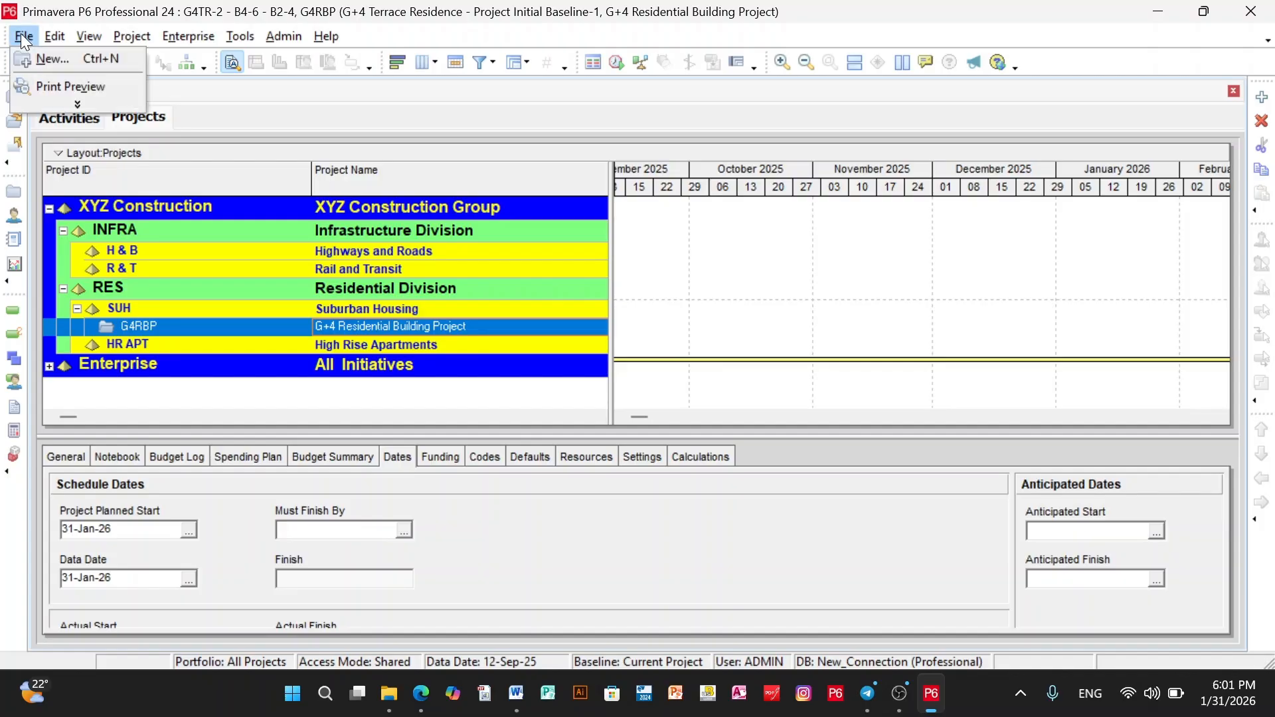
pyautogui.click(37, 62)
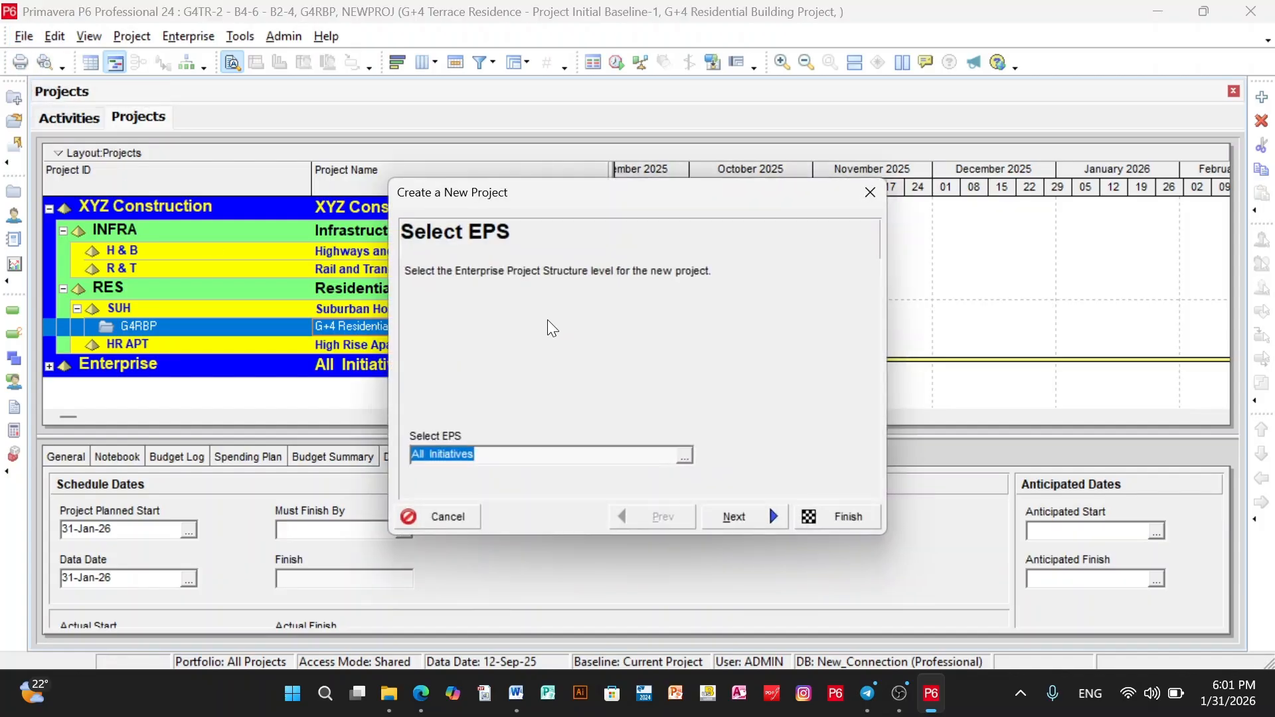
pyautogui.click(682, 456)
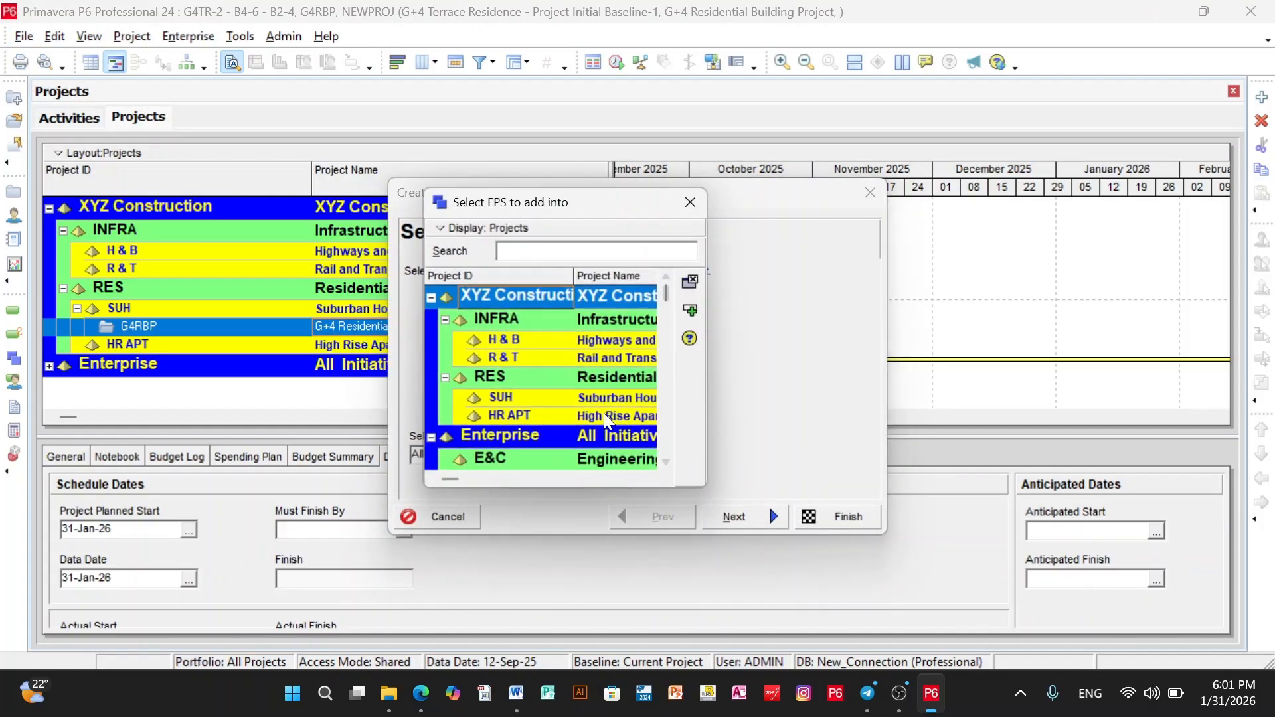
pyautogui.click(599, 397)
pyautogui.click(691, 310)
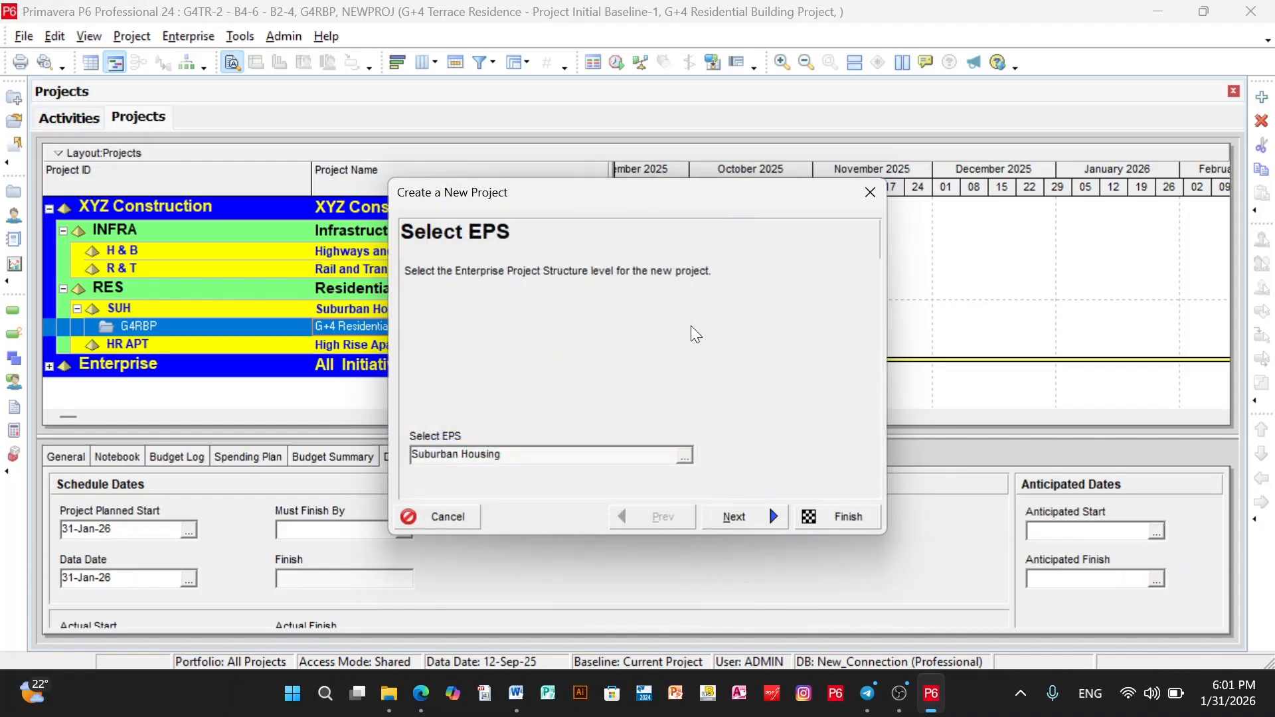
pyautogui.click(733, 516)
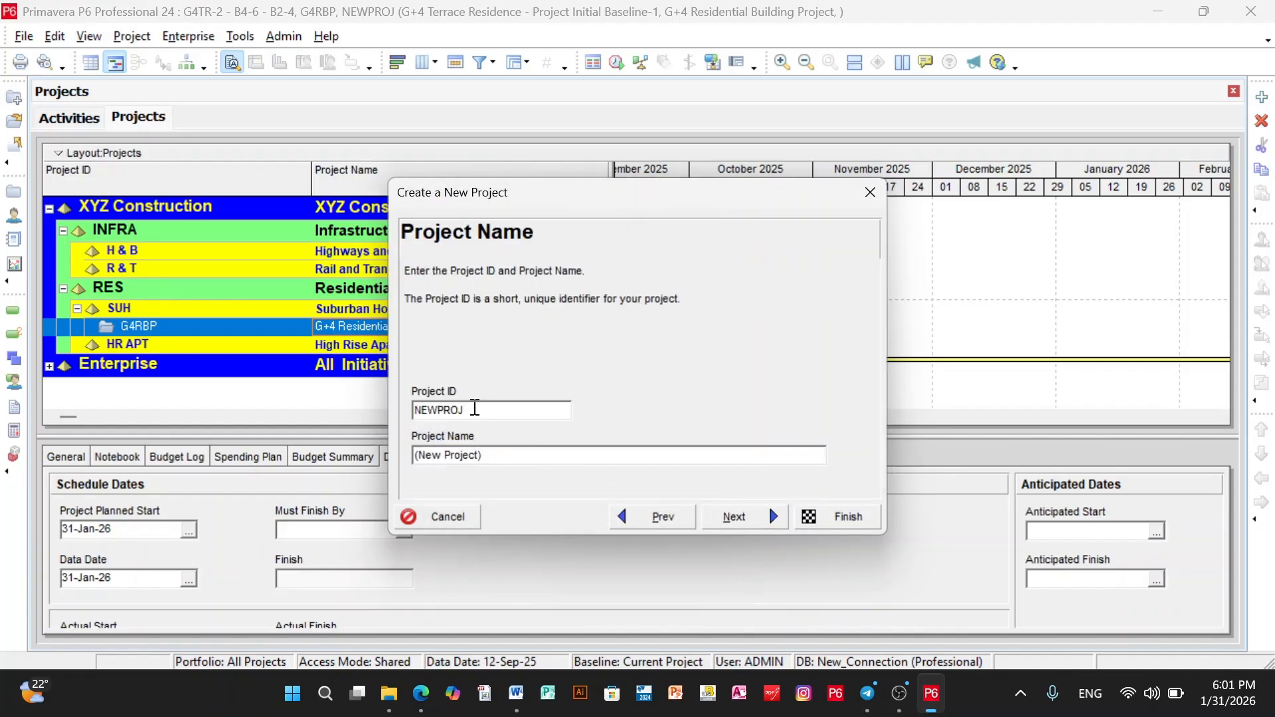
# Give the second project the ID G2RBP and the name "G+2 Residential Building Project".
pyautogui.moveTo(473, 410); pyautogui.dragTo(373, 399)
pyautogui.write('G2RBP')
pyautogui.moveTo(492, 457); pyautogui.dragTo(318, 457)
pyautogui.write('G+2 ')
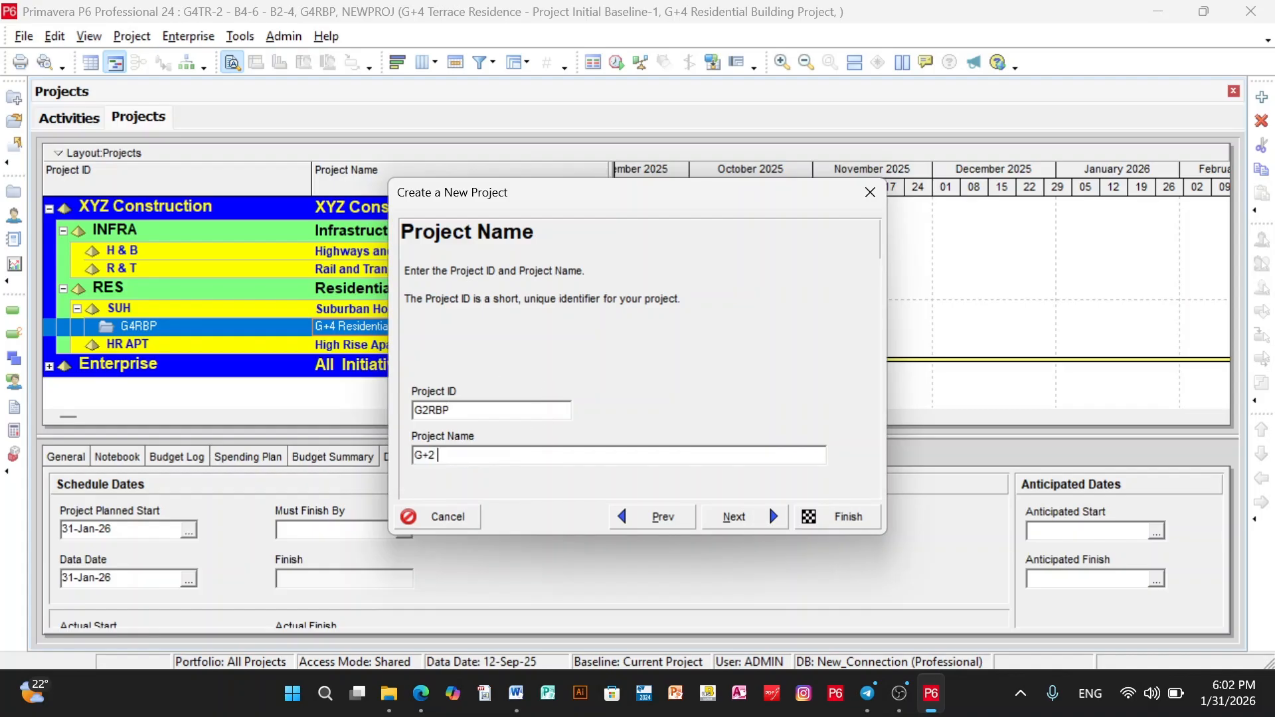
pyautogui.write('Residential Building Project')
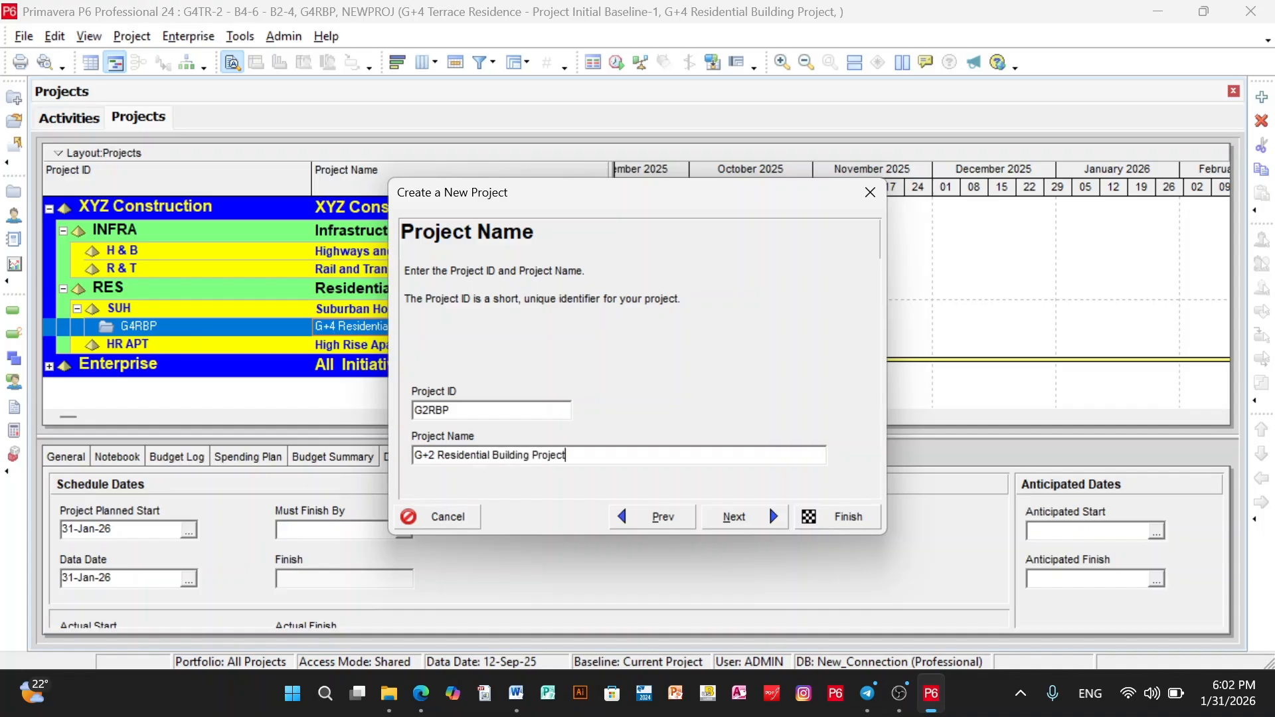
pyautogui.click(768, 516)
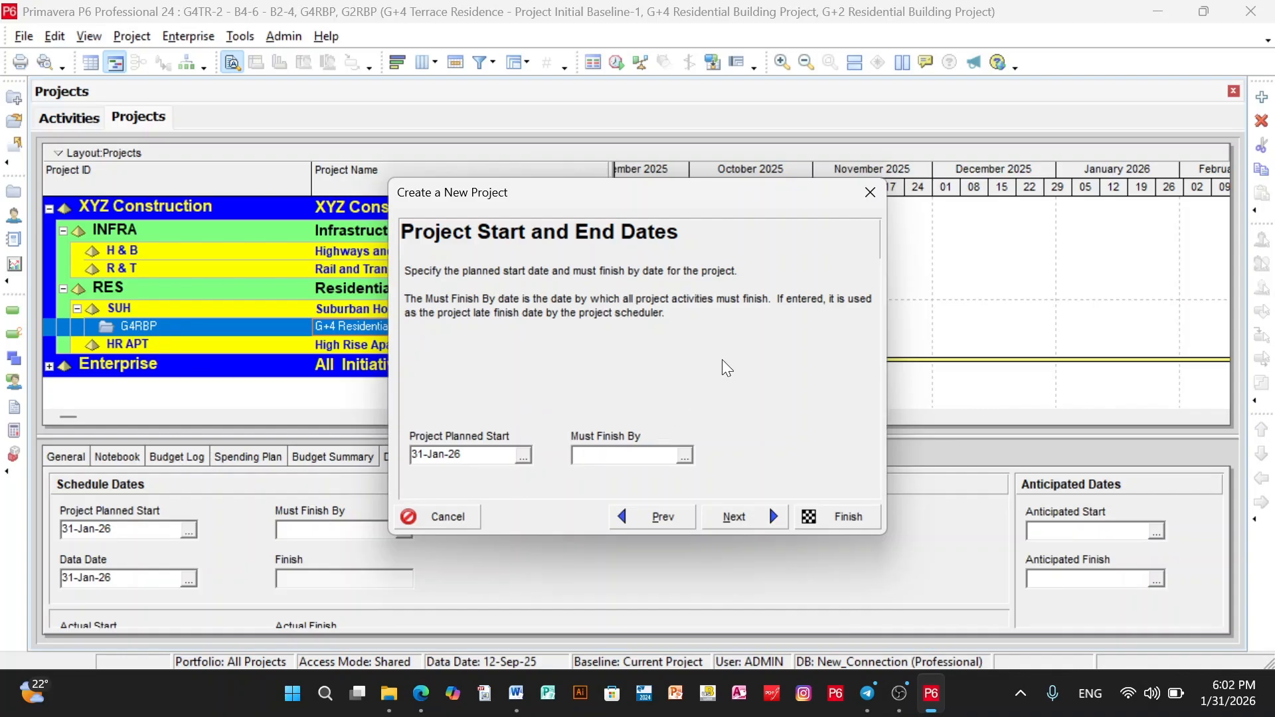
# Accept the default dates for the G+2 project and assign the second project manager under Program Manager-C as responsible manager.
pyautogui.click(768, 526)
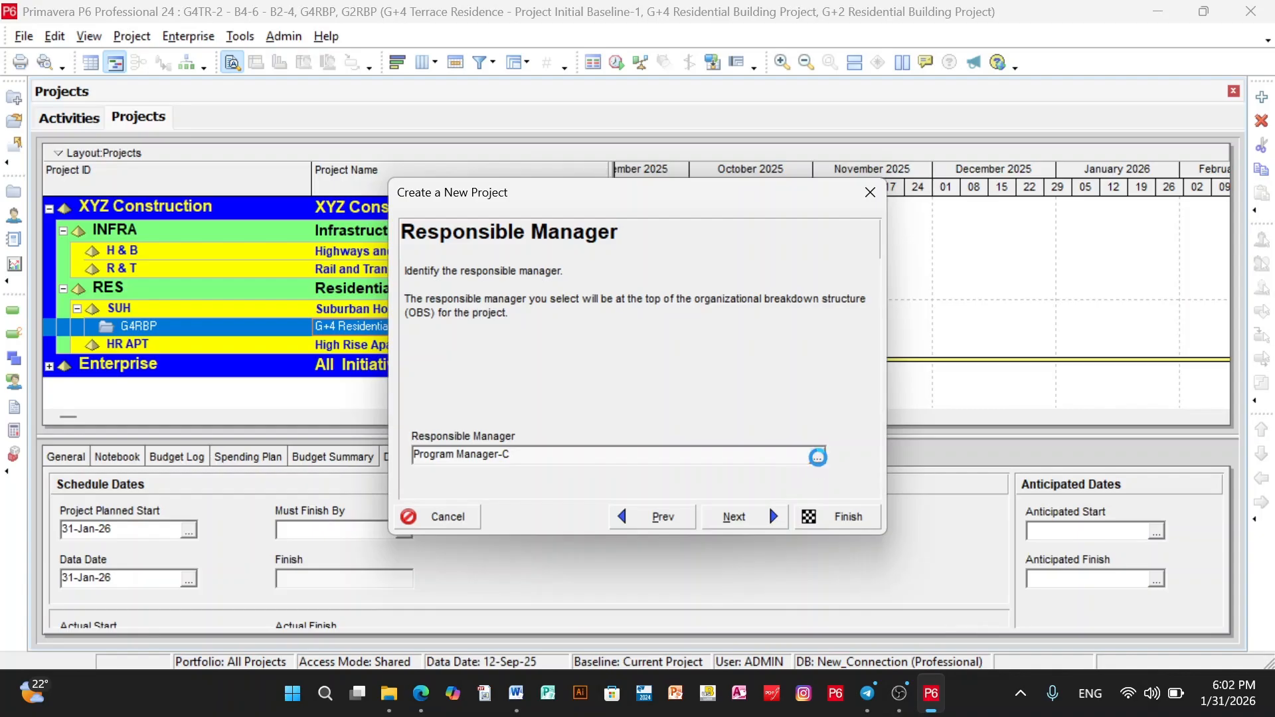
pyautogui.click(818, 457)
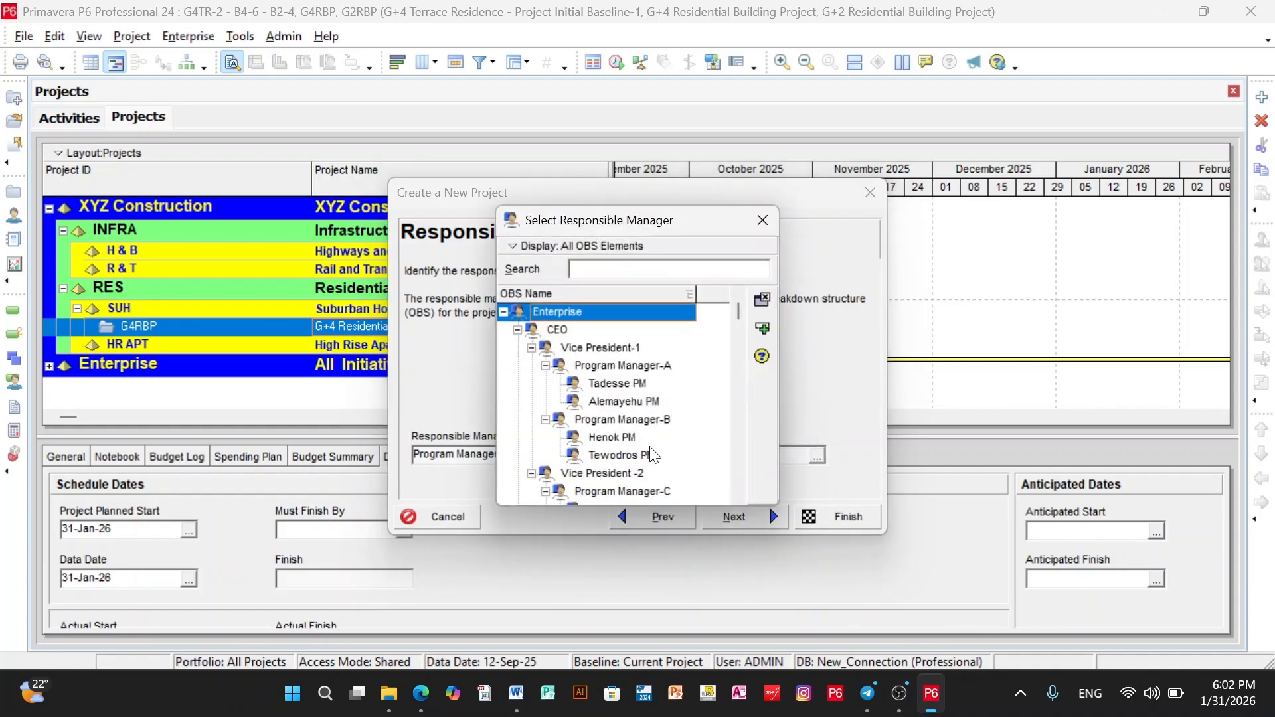
pyautogui.scroll(-1, 654, 454)
pyautogui.scroll(-2, 634, 462)
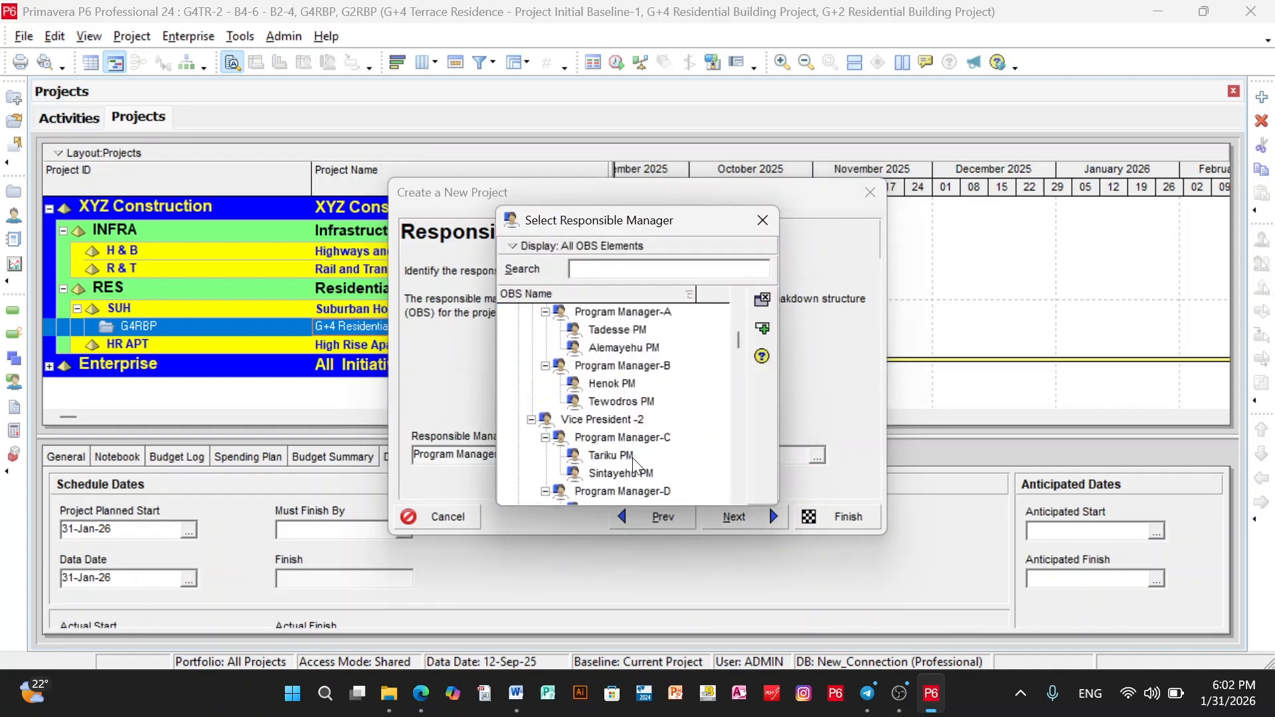
pyautogui.click(619, 473)
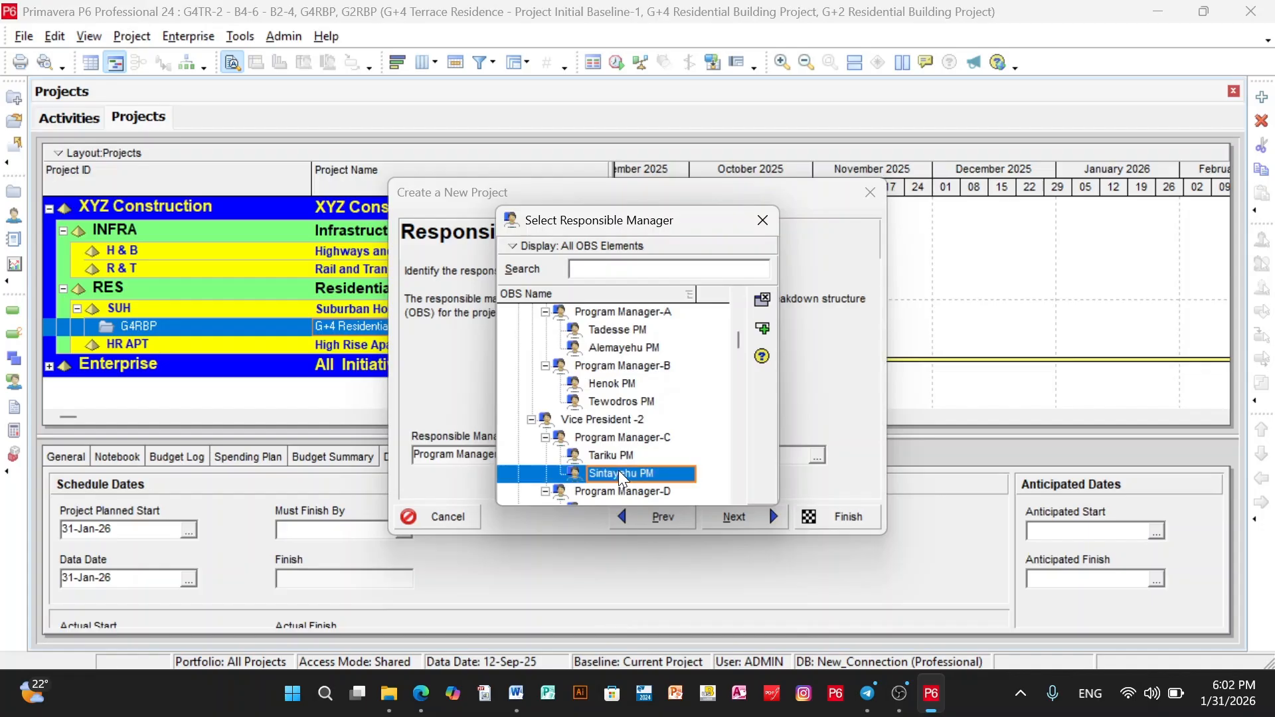
pyautogui.click(761, 299)
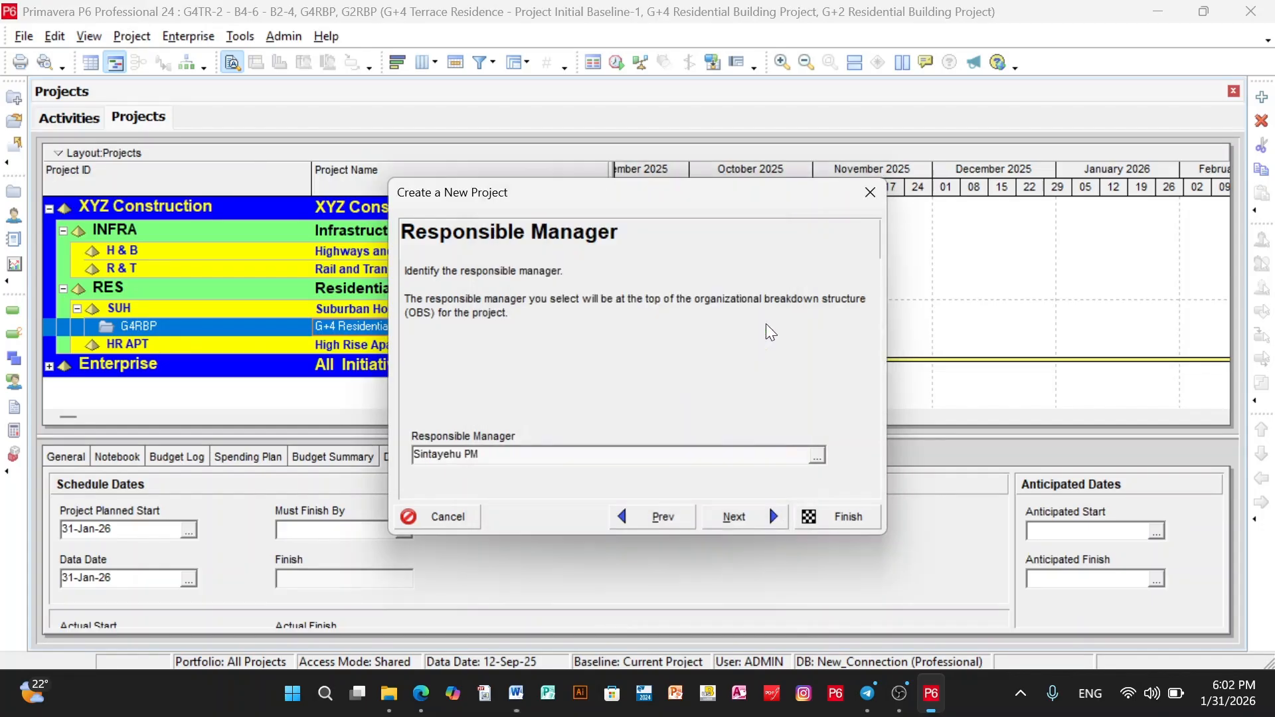
# Accept Standard Rate as the rate type and finish creating the G+2 project.
pyautogui.click(761, 517)
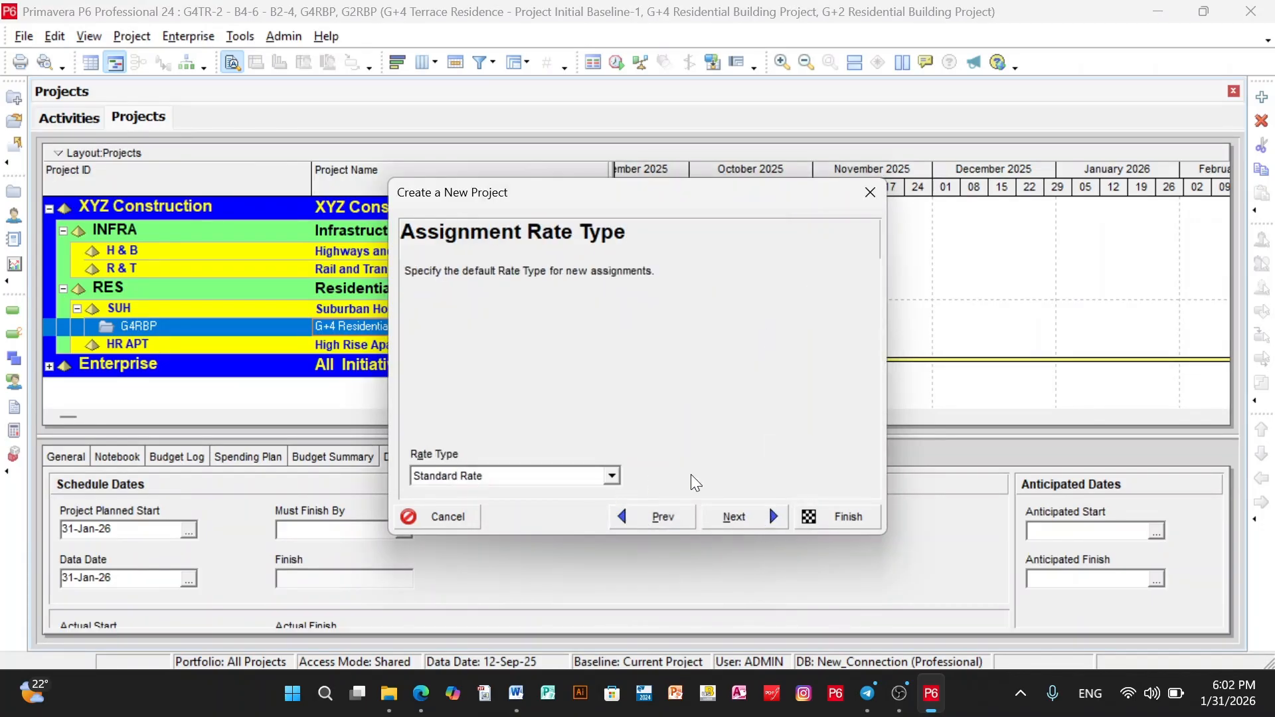
pyautogui.click(763, 517)
pyautogui.click(836, 518)
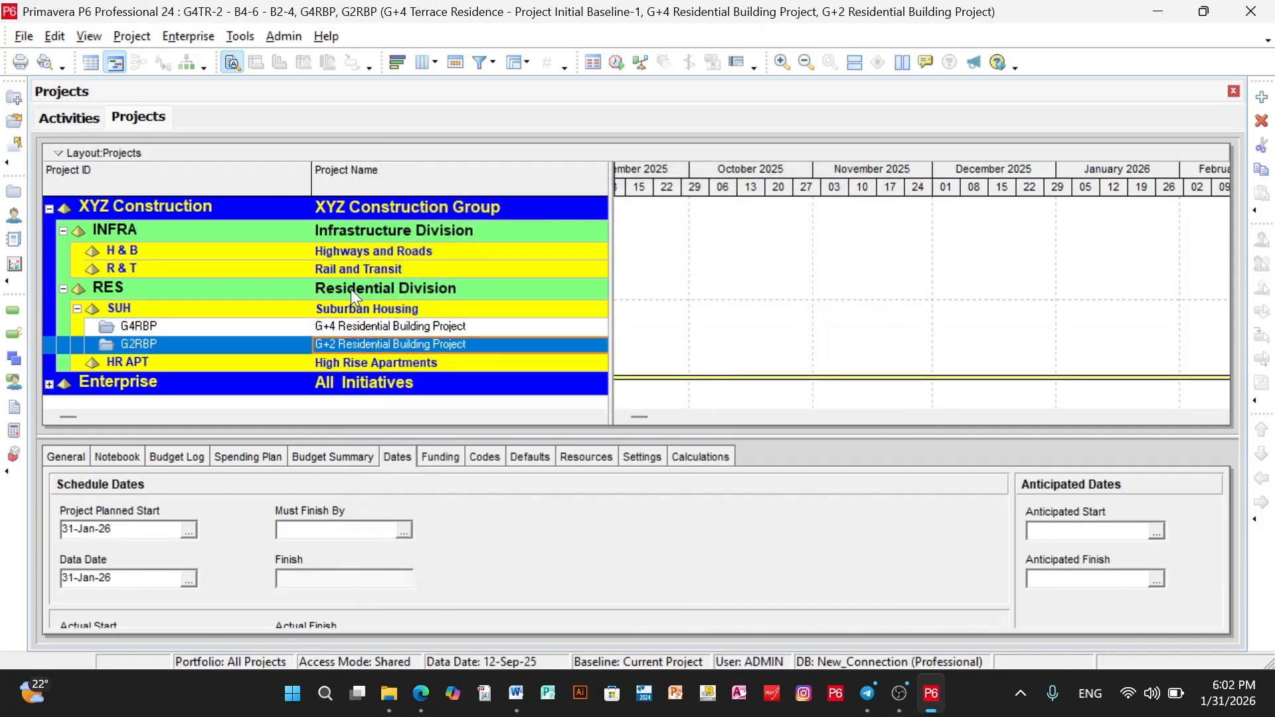
# Start a third new project and assign it to the High Rise Apartments EPS node.
pyautogui.click(24, 36)
pyautogui.click(40, 58)
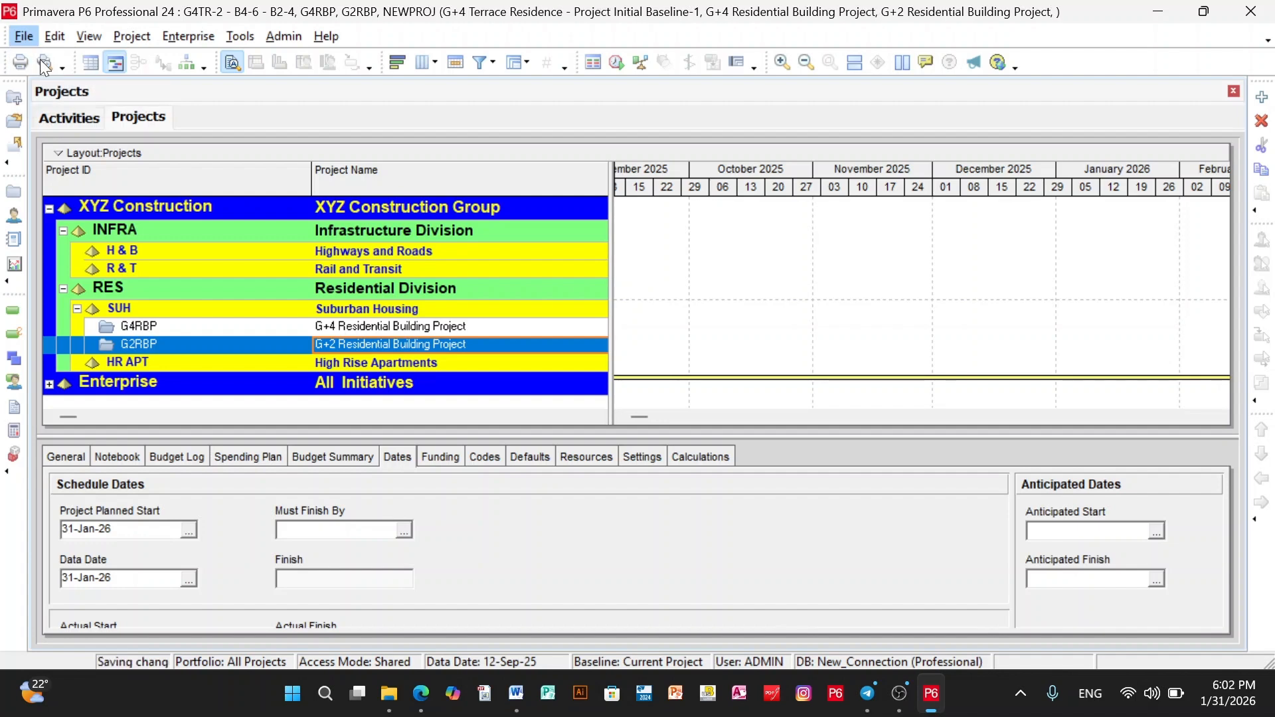
pyautogui.click(686, 457)
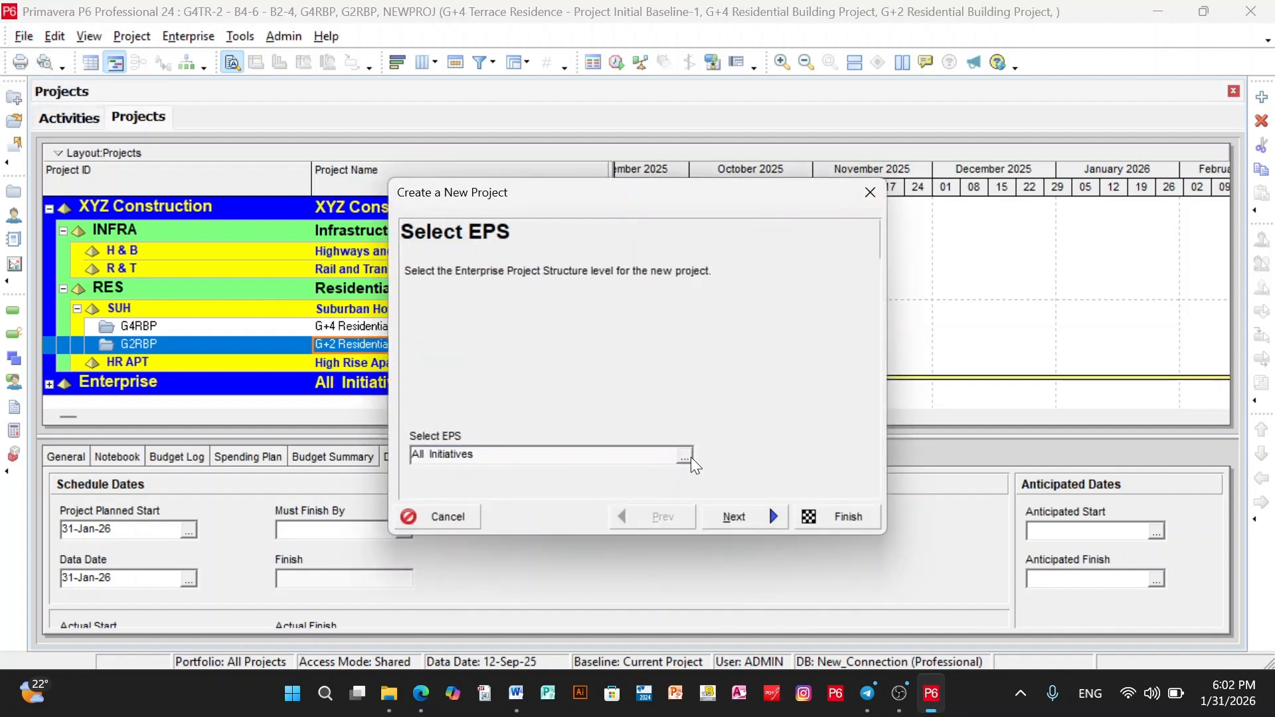
pyautogui.click(593, 417)
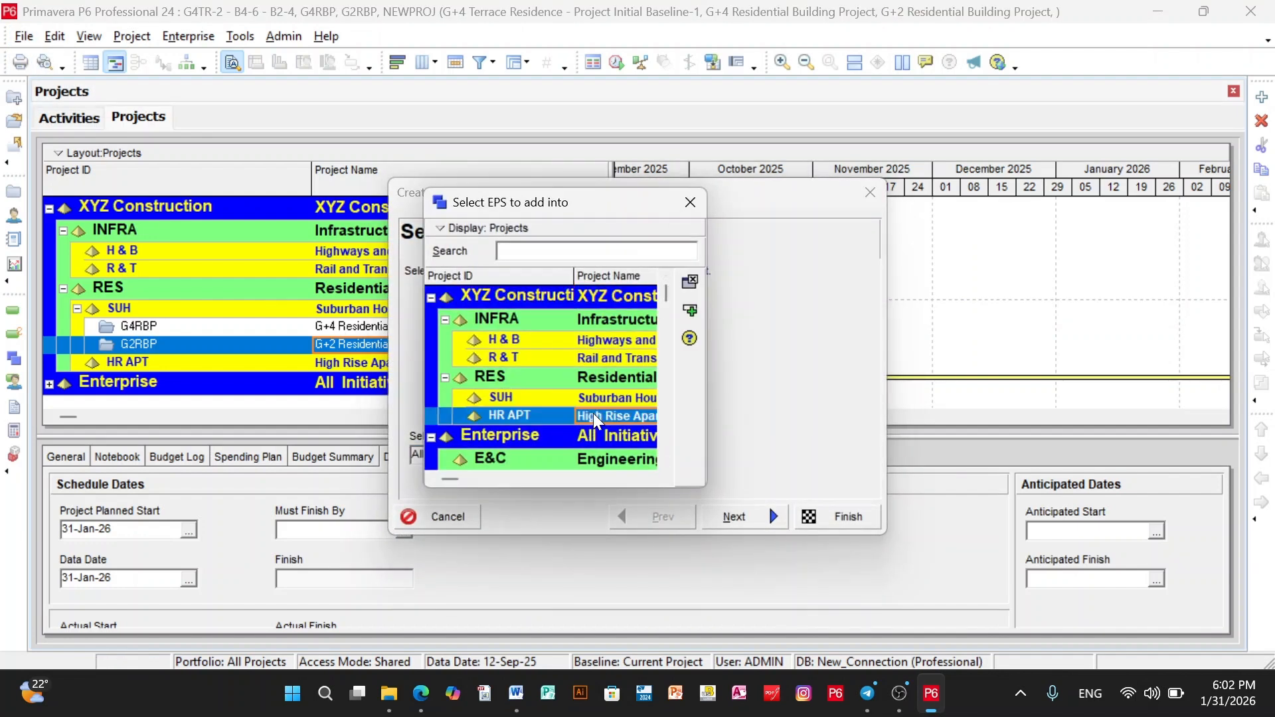
pyautogui.click(689, 280)
pyautogui.click(757, 517)
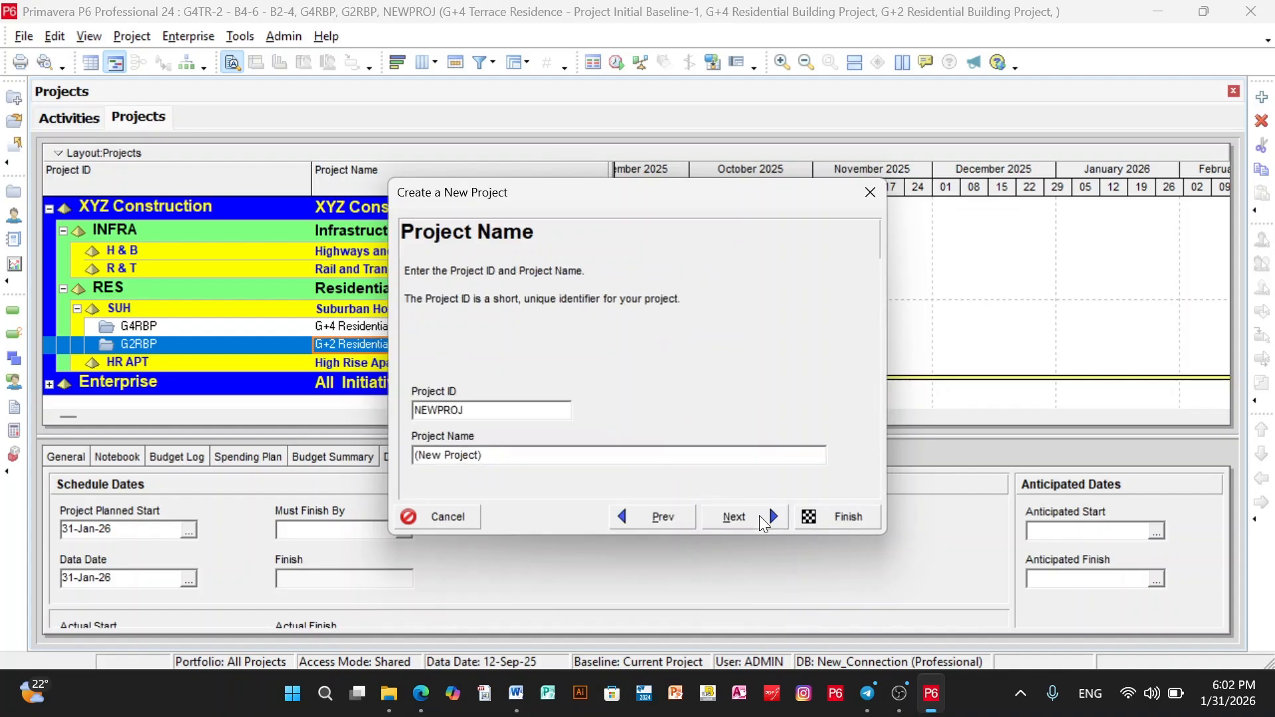
# Give the third project the ID KFABP and the name "KF Apartment Building Project".
pyautogui.write('KFABP')
pyautogui.press('Tab')
pyautogui.write('KF Apartment Building Pr')
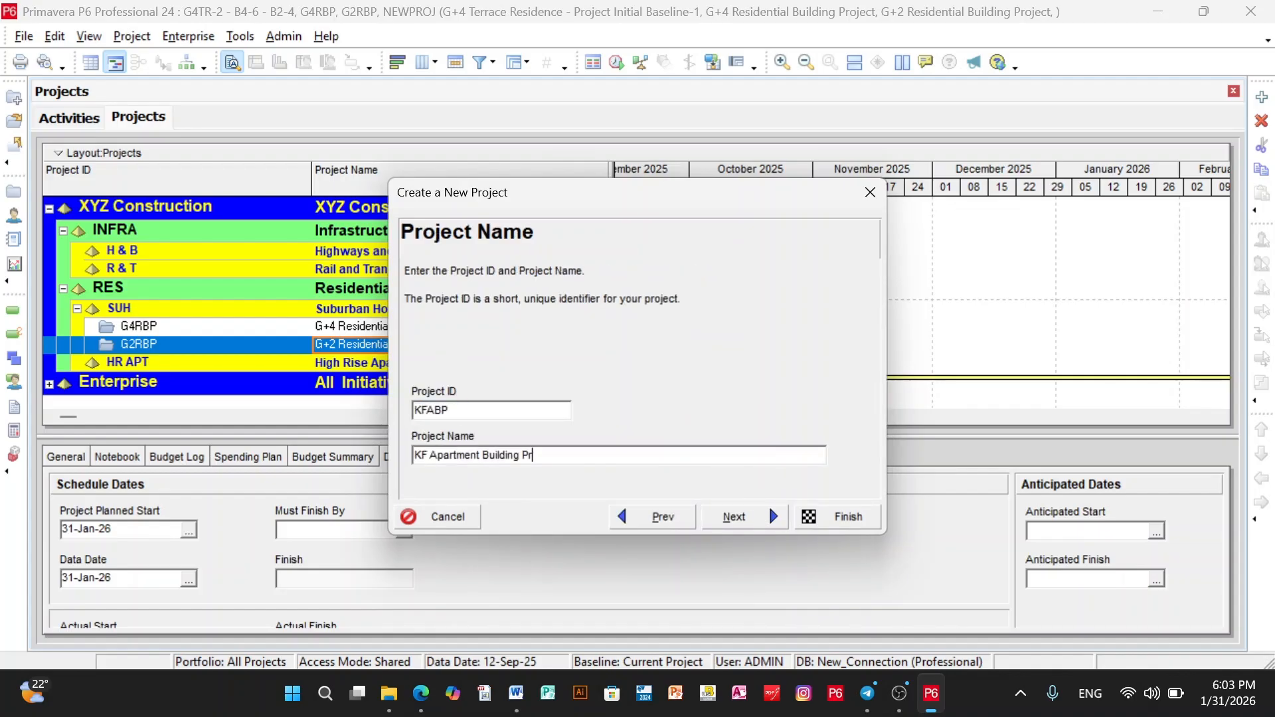
pyautogui.write('oject')
pyautogui.click(758, 519)
# Accept the default dates for the KF project and assign the first project manager under Program Manager-D as responsible manager.
pyautogui.click(764, 519)
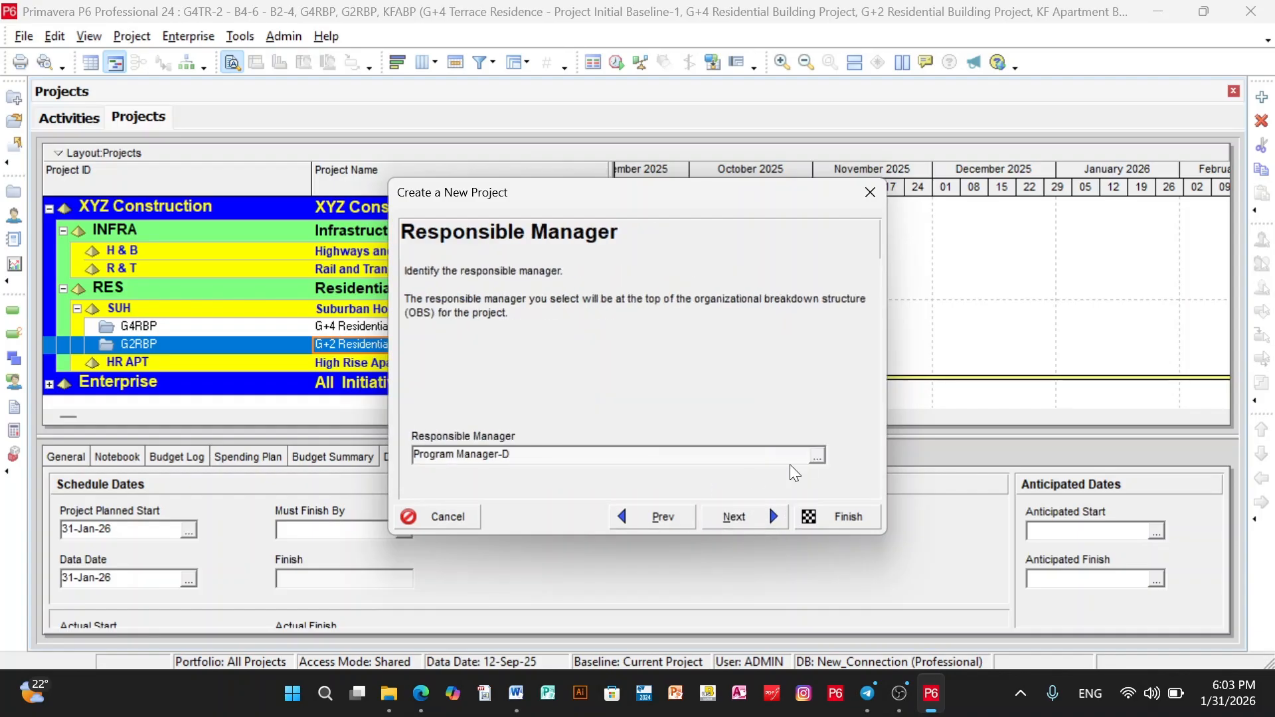
pyautogui.click(817, 456)
pyautogui.scroll(-3, 687, 428)
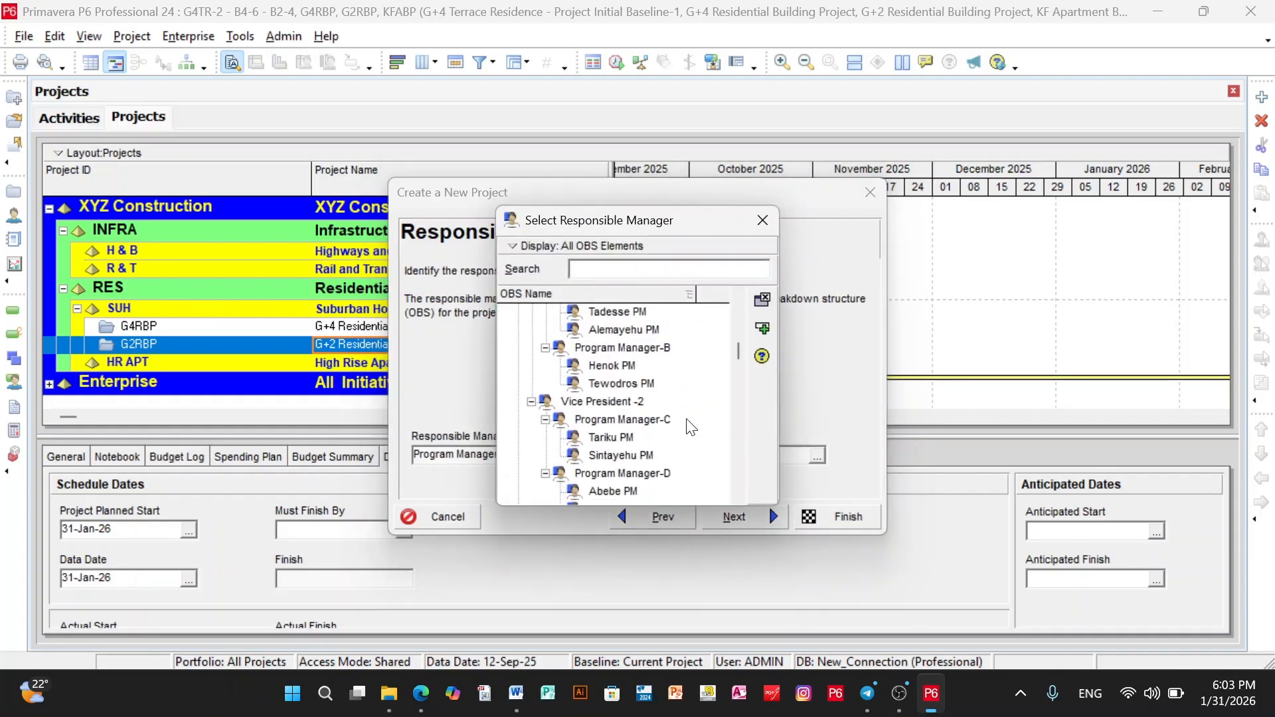
pyautogui.click(606, 438)
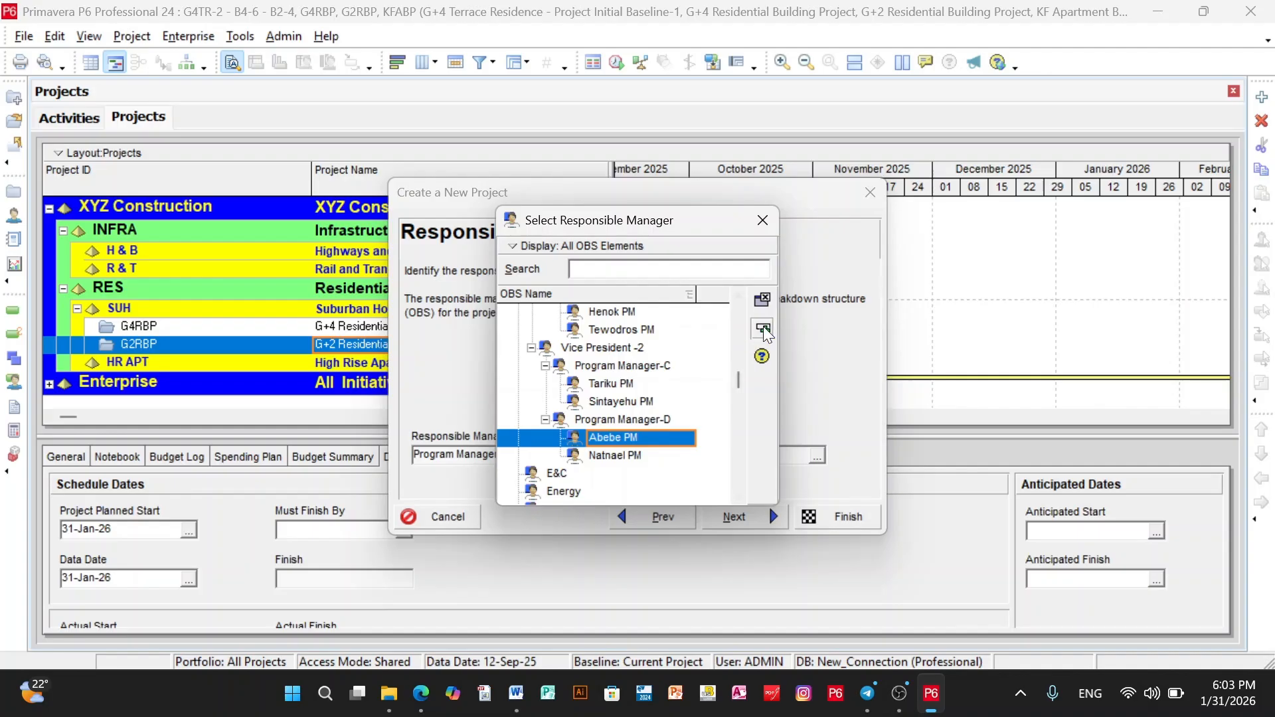
pyautogui.click(763, 328)
# Accept Standard Rate as the rate type and finish creating the KF apartment project.
pyautogui.click(762, 517)
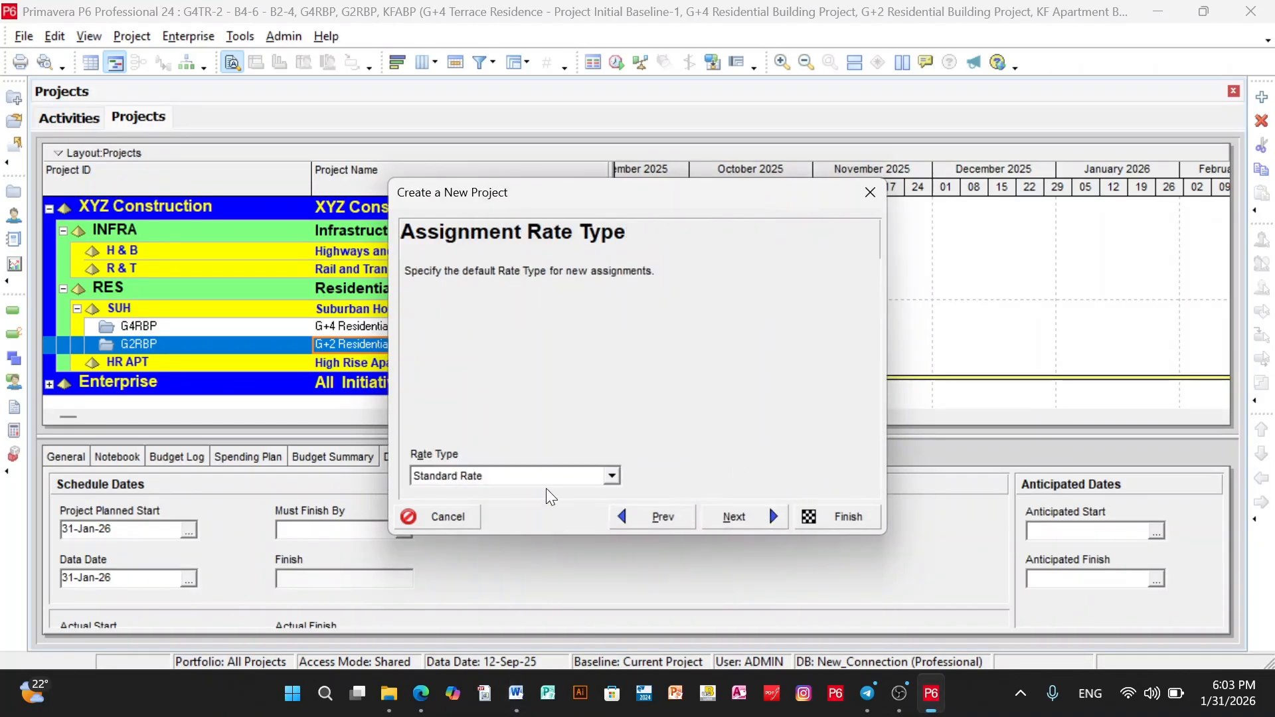
pyautogui.click(765, 522)
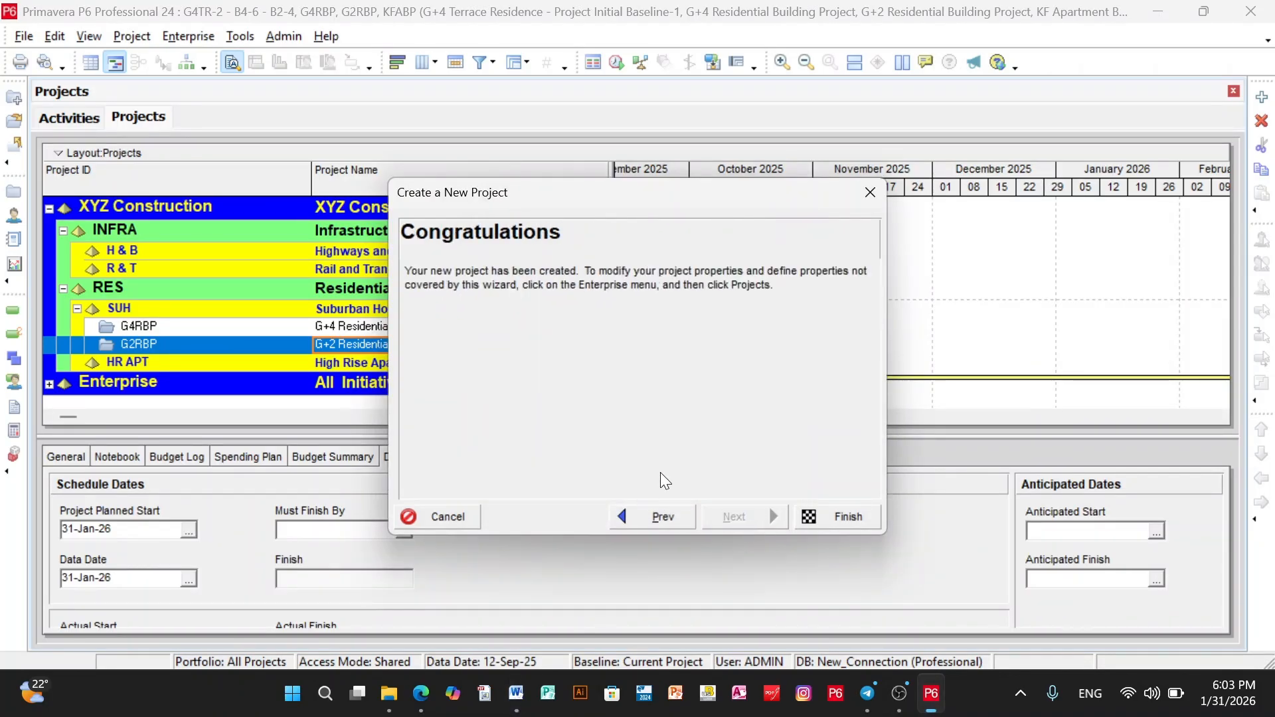
pyautogui.click(811, 517)
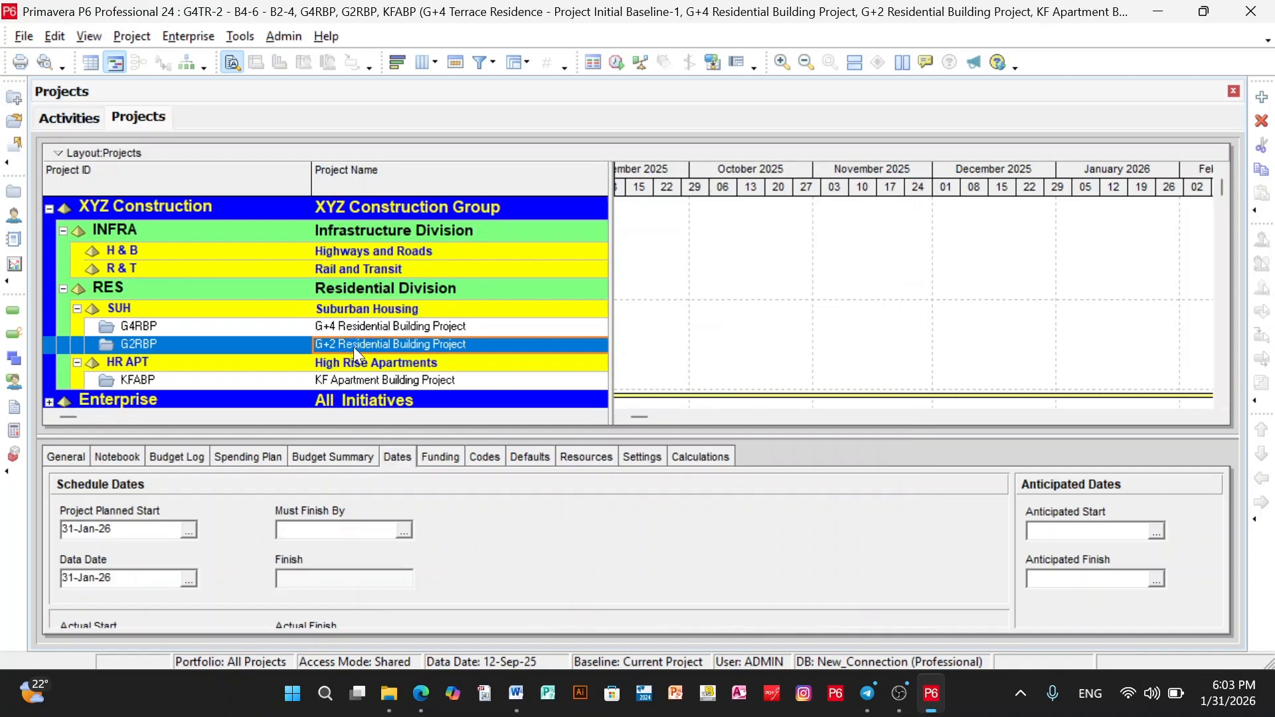
# Start a fourth new project and assign it to the High Rise Apartments EPS node as well.
pyautogui.click(23, 36)
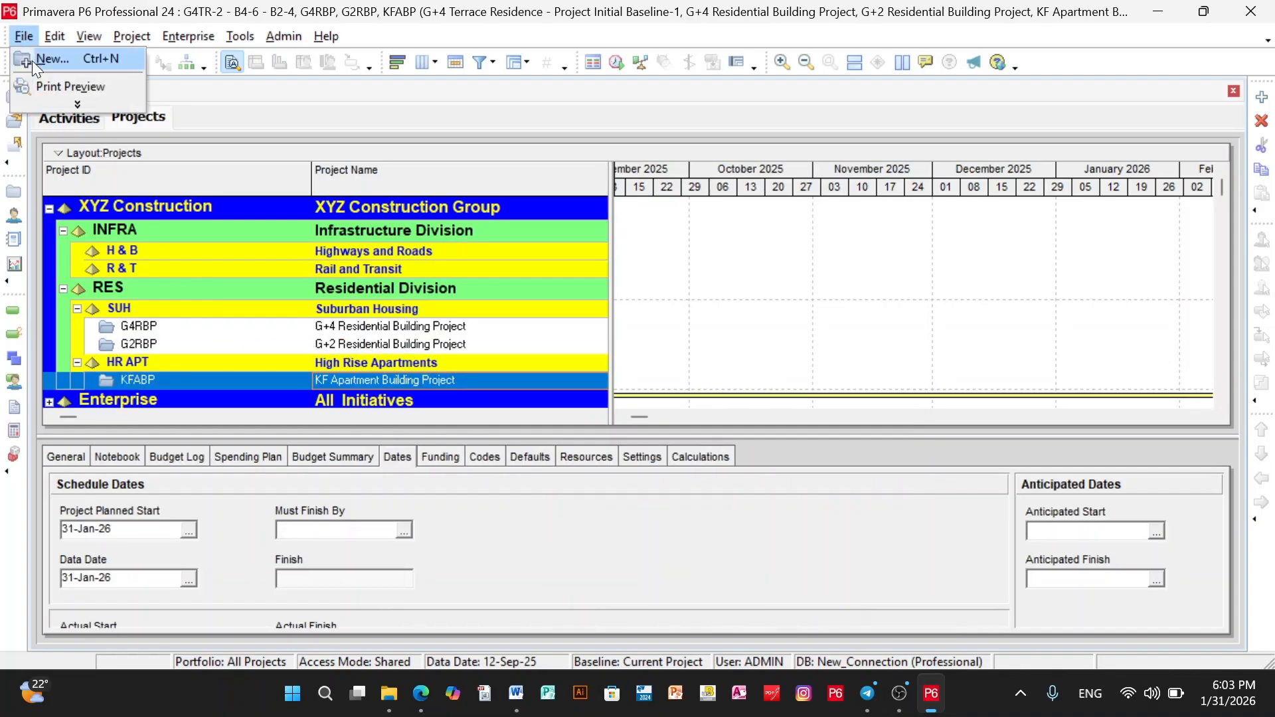
pyautogui.click(32, 61)
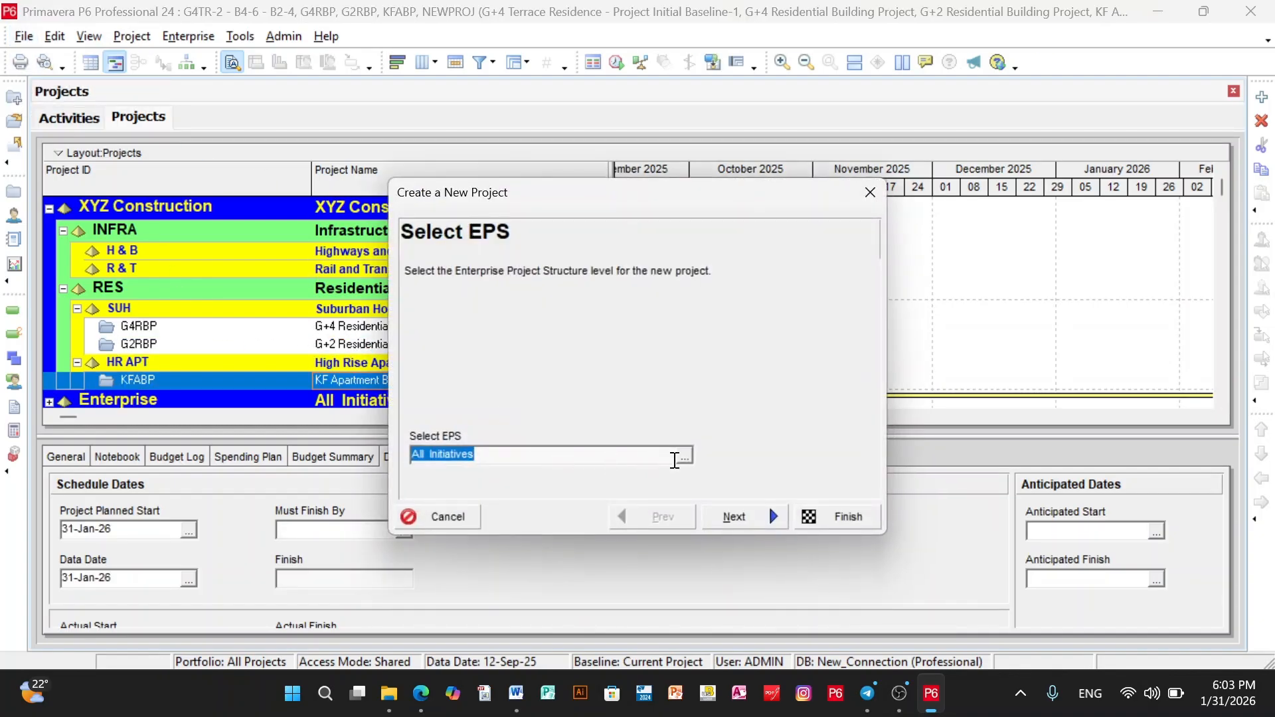
pyautogui.click(684, 456)
pyautogui.click(599, 418)
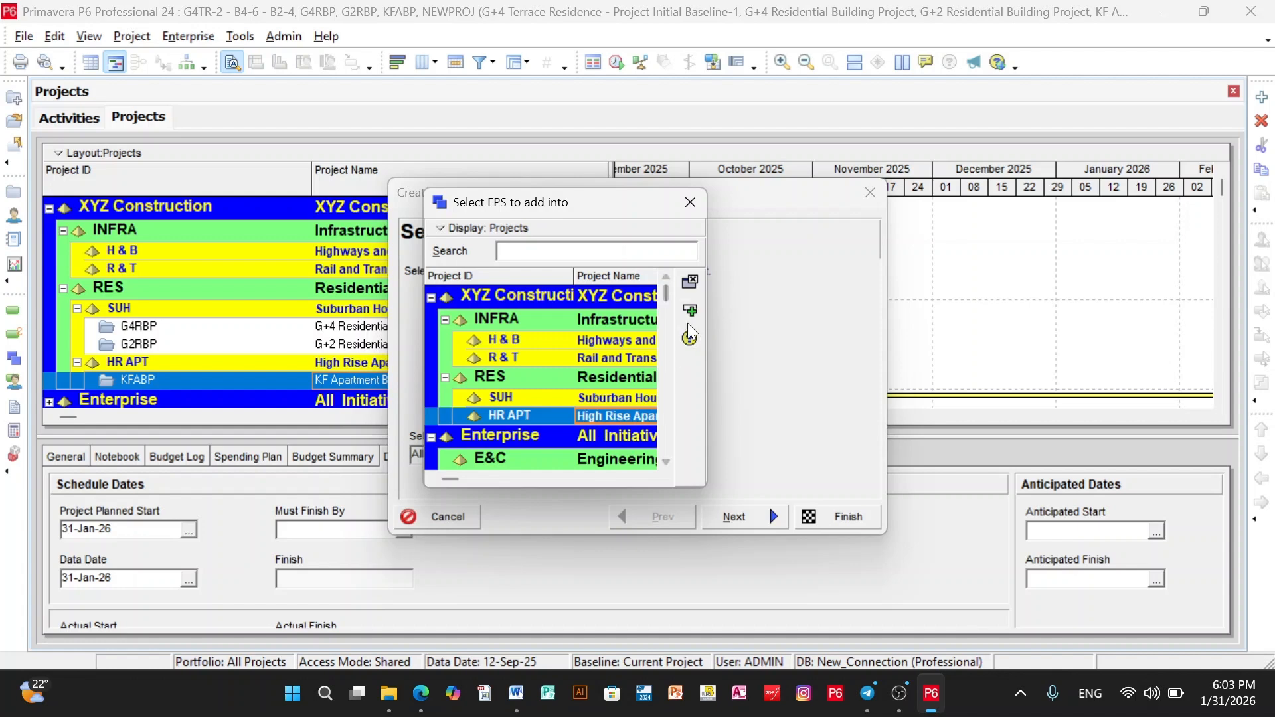
pyautogui.click(689, 310)
pyautogui.click(769, 518)
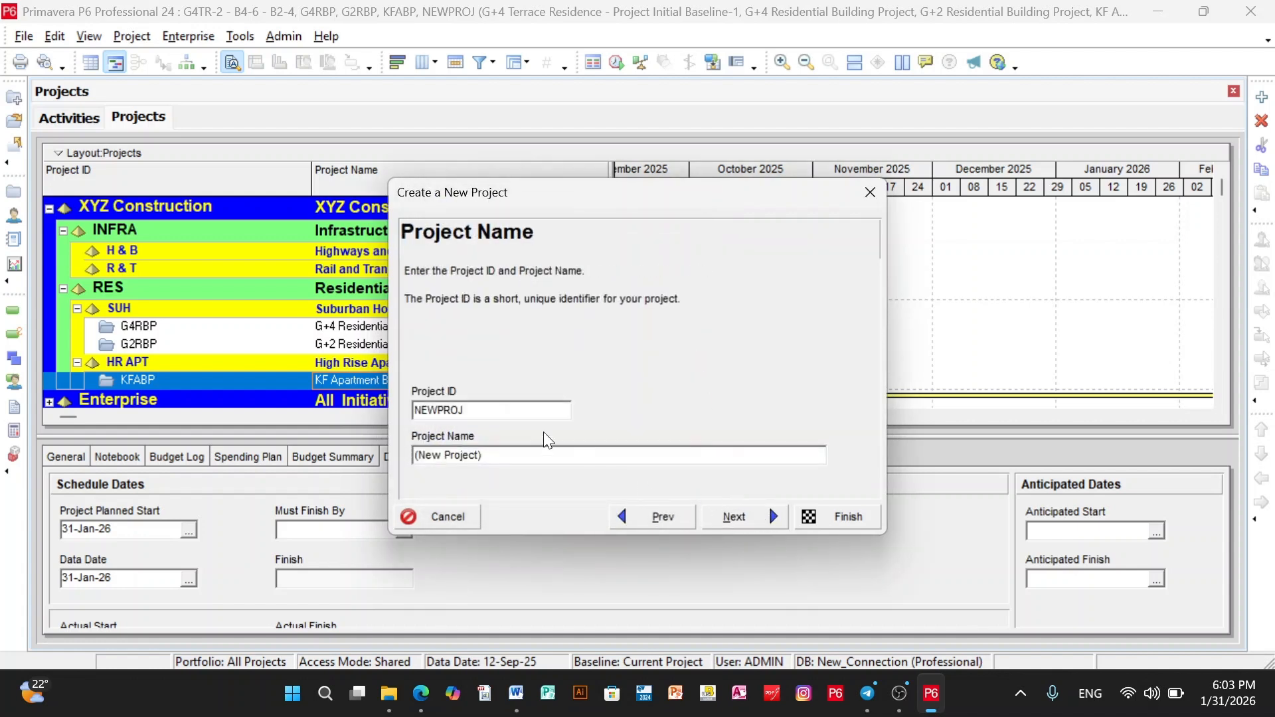
# Give the fourth project the ID DYABP and the name "DY Apartment Building Project".
pyautogui.moveTo(502, 410); pyautogui.dragTo(321, 407)
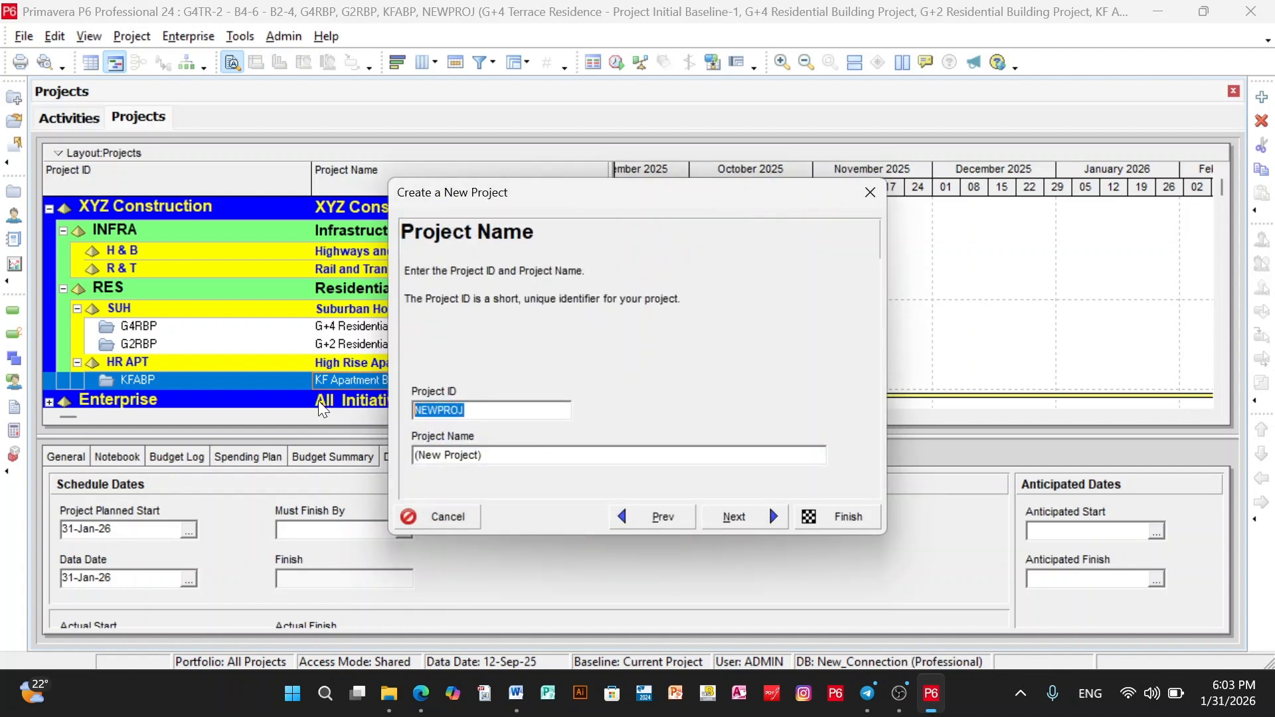
pyautogui.write('DYABP')
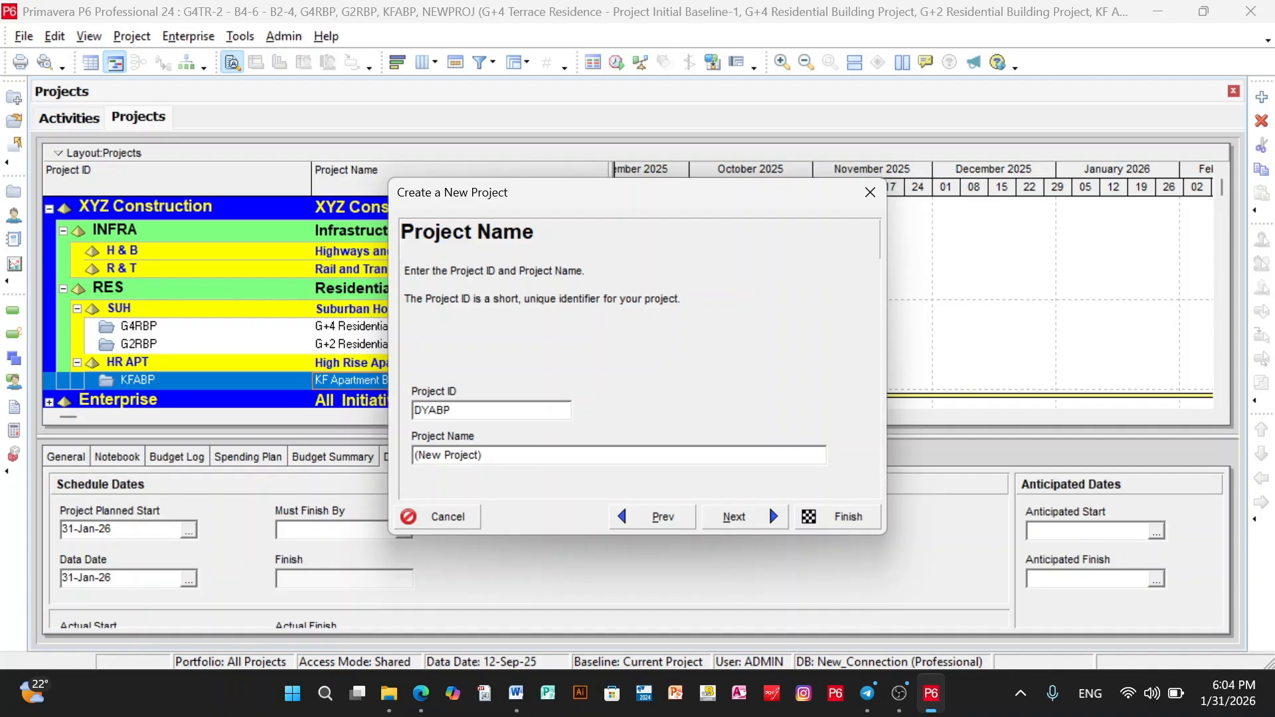
pyautogui.moveTo(499, 458); pyautogui.dragTo(413, 457)
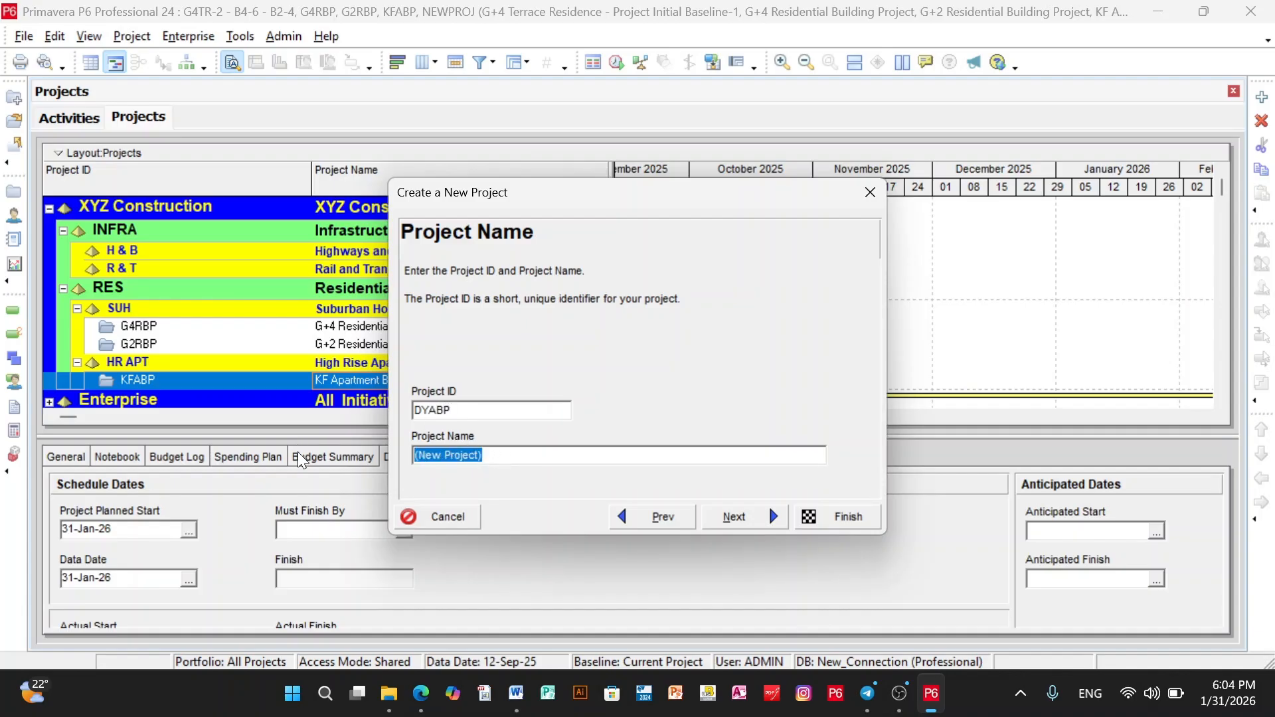
pyautogui.write('DY')
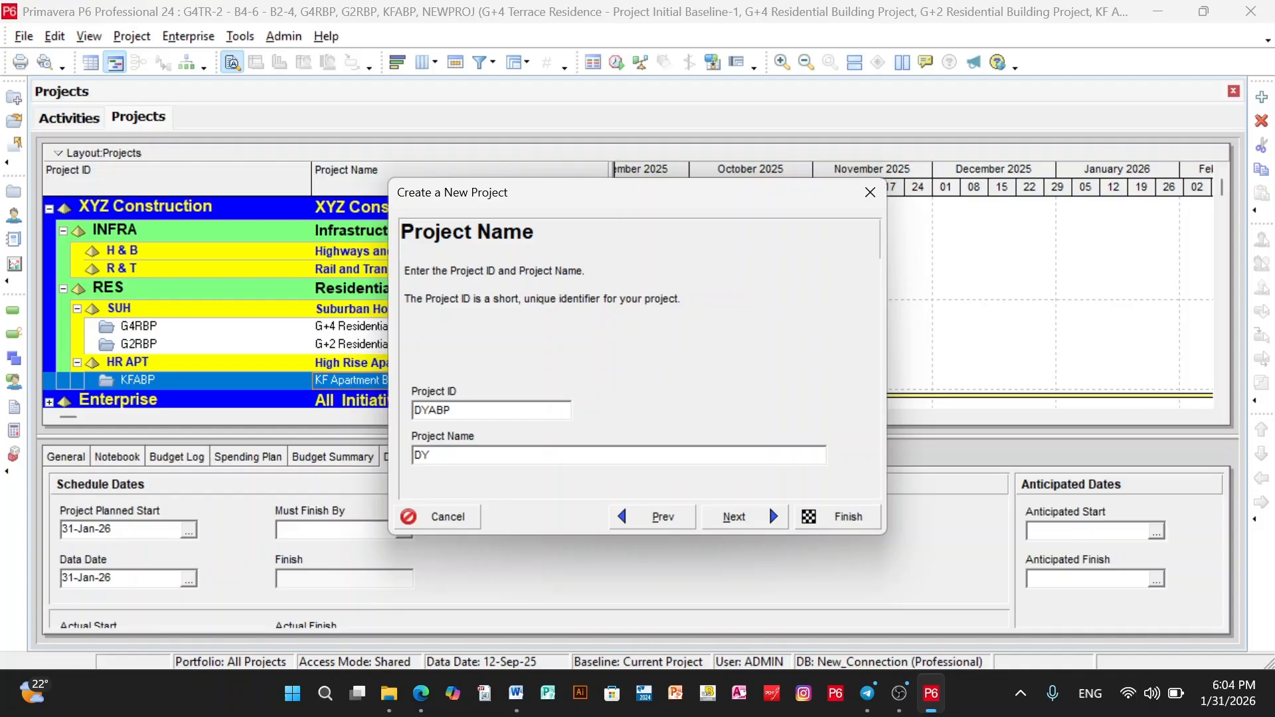
pyautogui.write(' Apartment Building Project')
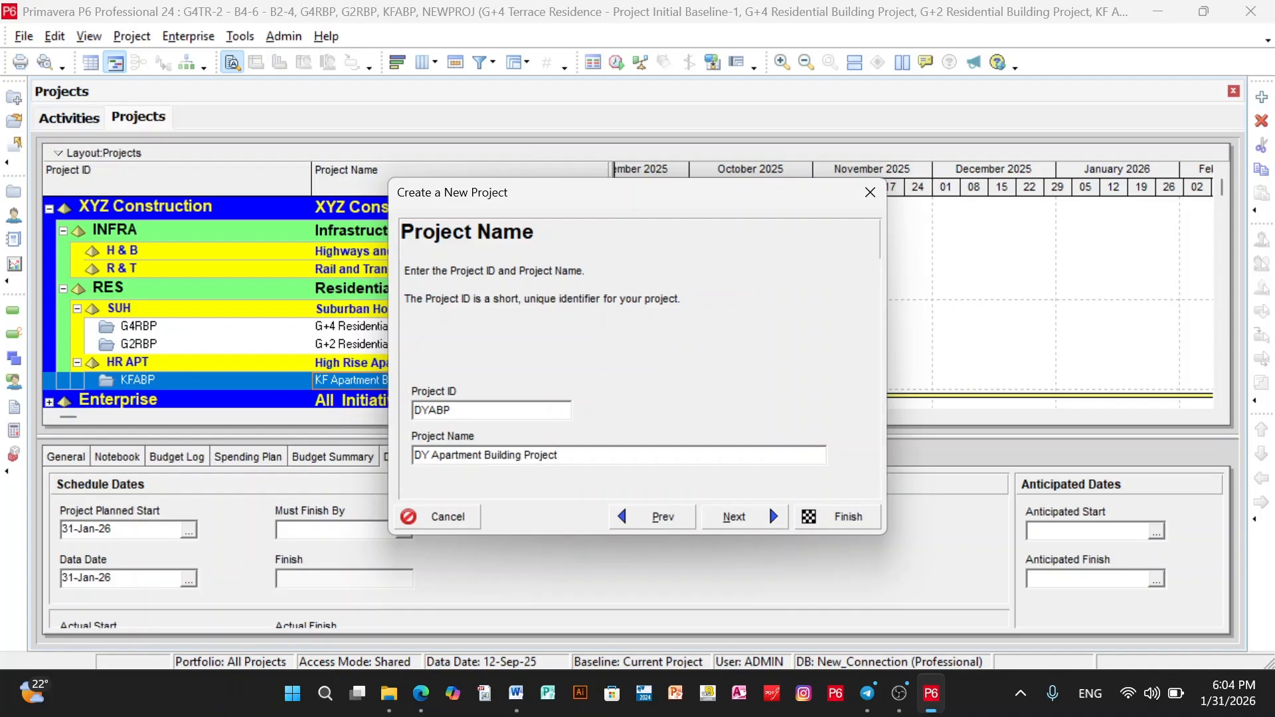
pyautogui.click(771, 517)
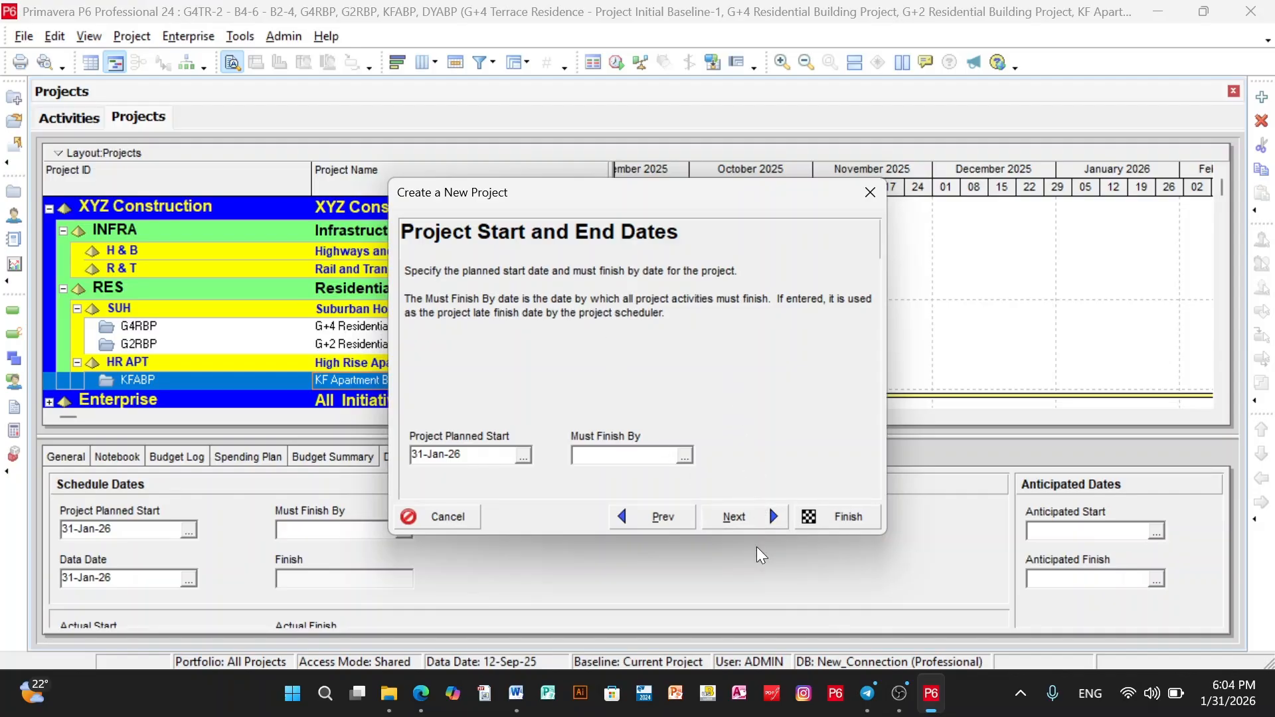
# Accept the default dates for the DY project and assign the second project manager under Program Manager-D as responsible manager.
pyautogui.click(771, 516)
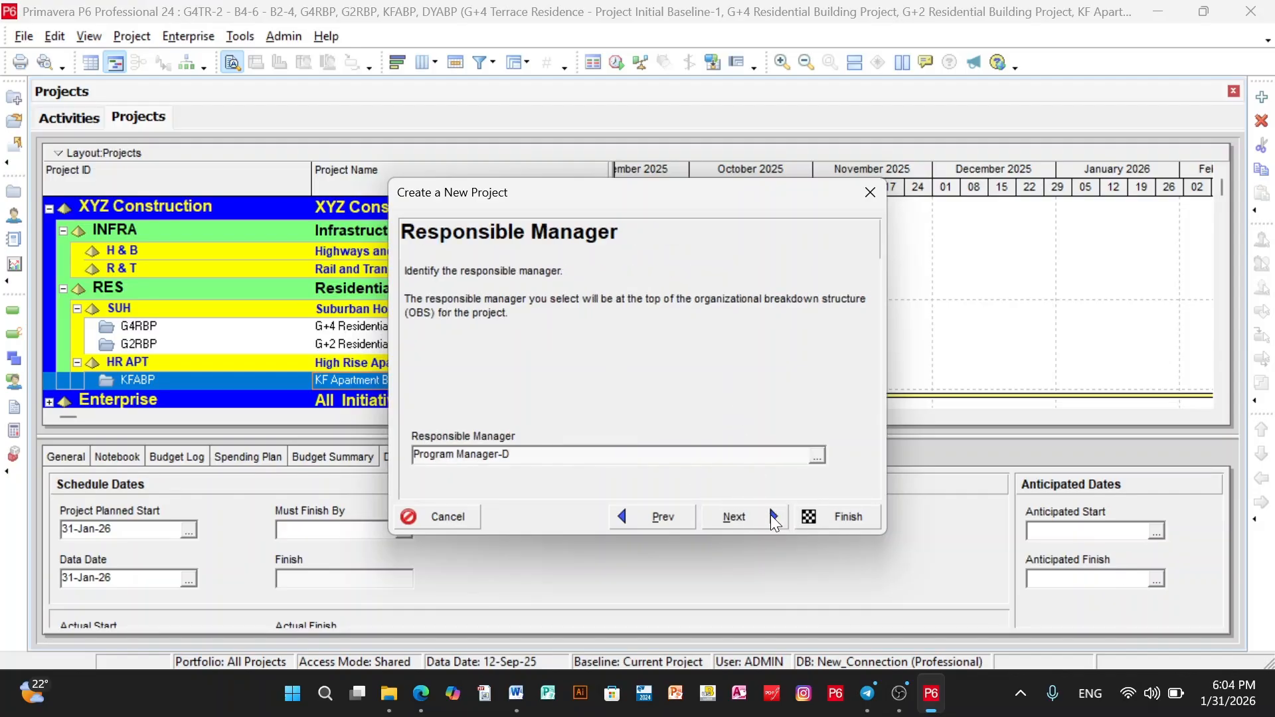
pyautogui.click(817, 458)
pyautogui.scroll(-4, 650, 441)
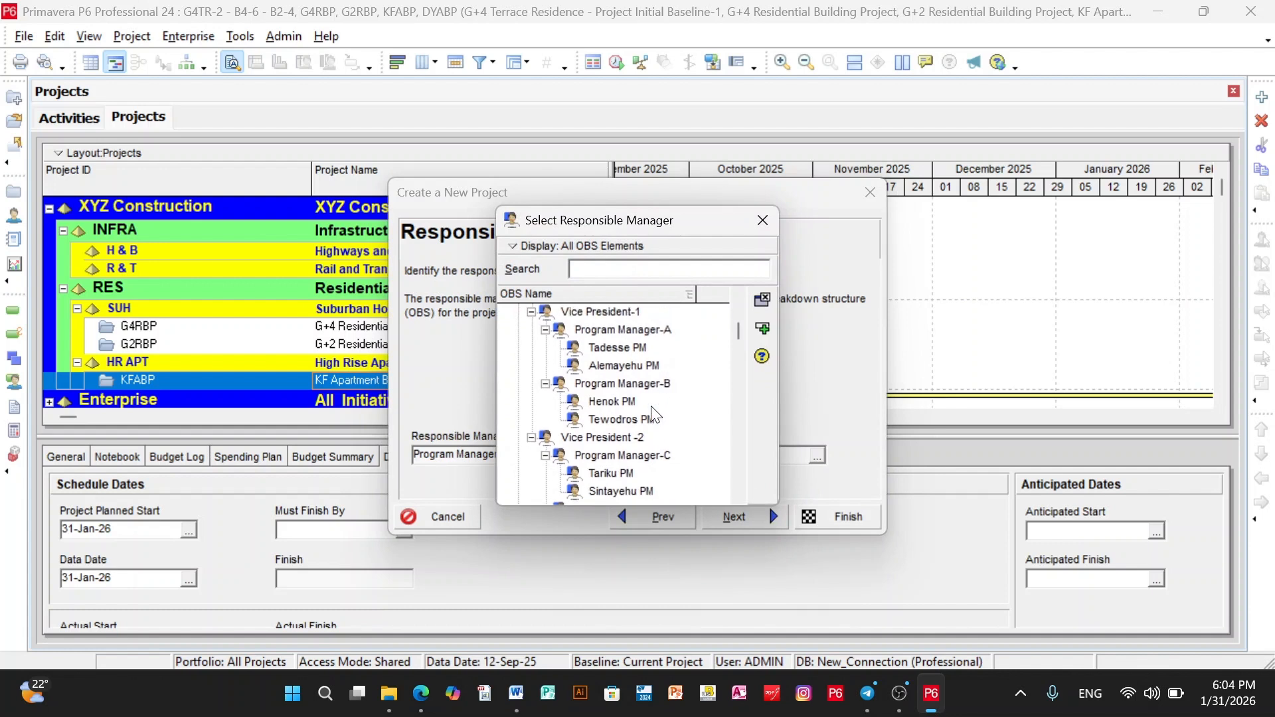
pyautogui.scroll(-1, 648, 451)
pyautogui.click(614, 455)
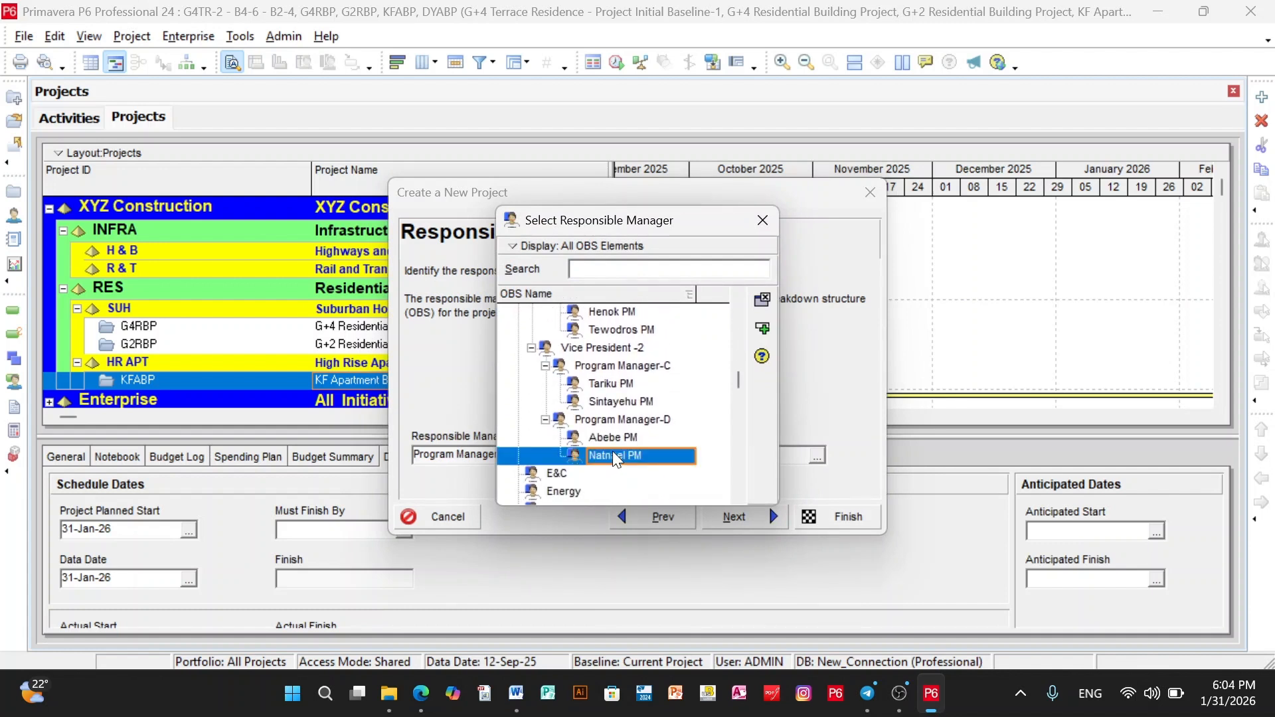
pyautogui.click(760, 355)
# Accept Standard Rate as the rate type and finish creating the DY apartment project.
pyautogui.click(734, 516)
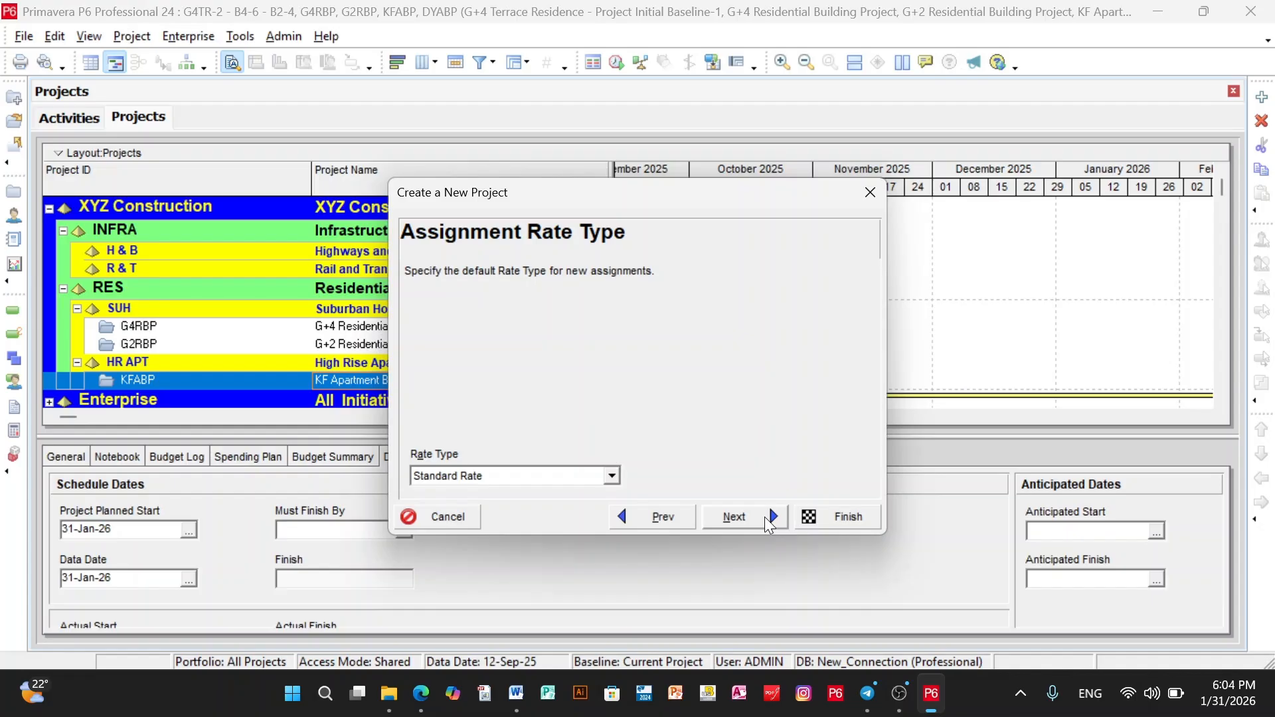
pyautogui.click(764, 516)
pyautogui.click(838, 517)
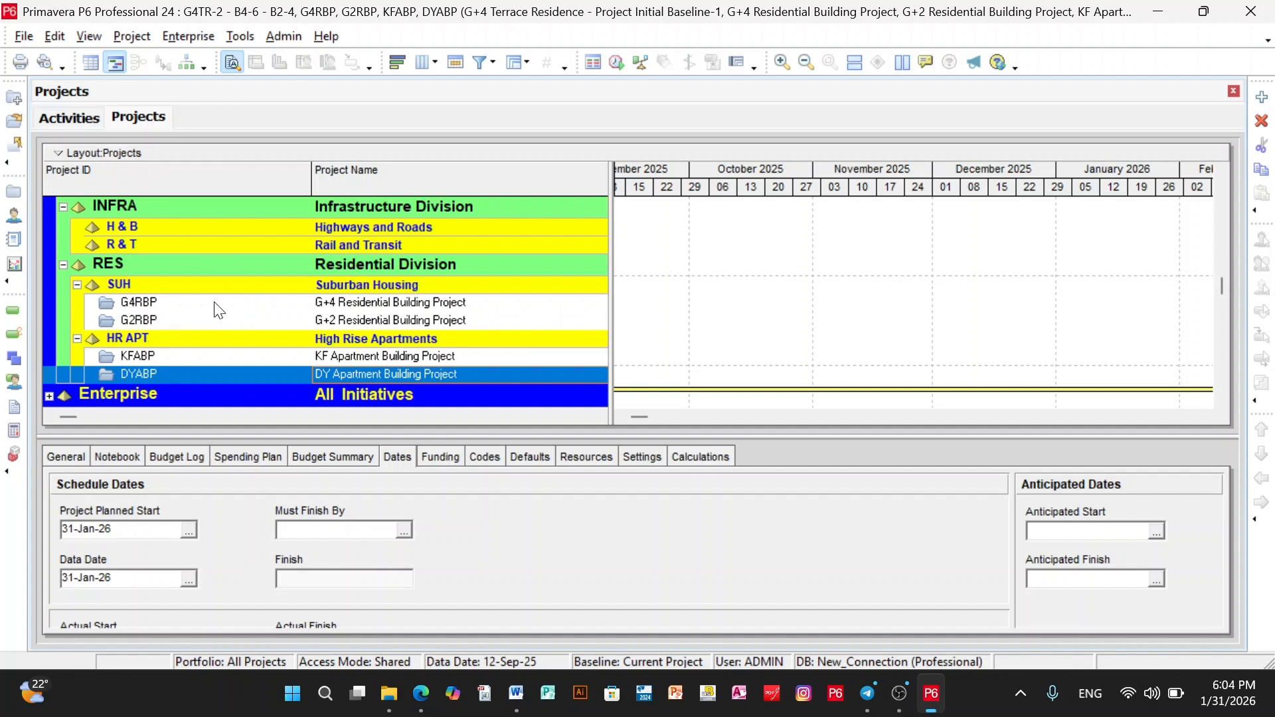
# Open the G+4 Residential Building Project from the Suburban Housing node.
pyautogui.click(135, 304)
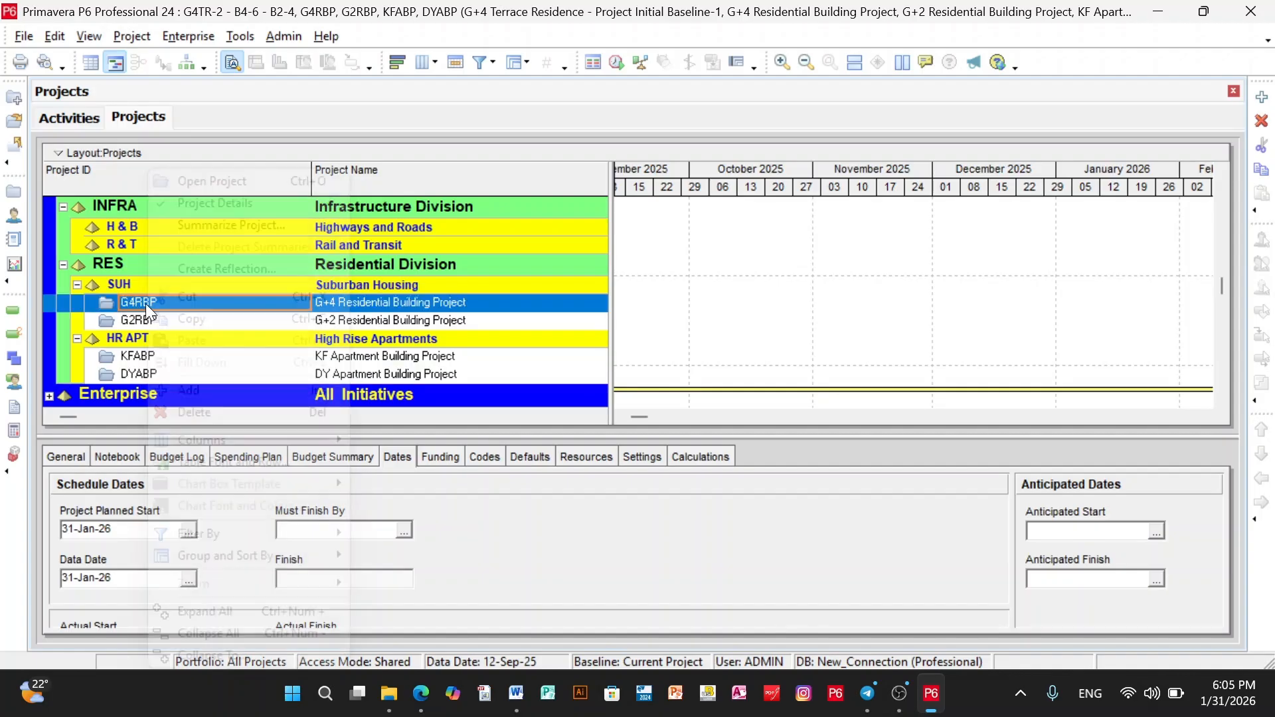
pyautogui.rightClick(146, 305)
pyautogui.click(216, 185)
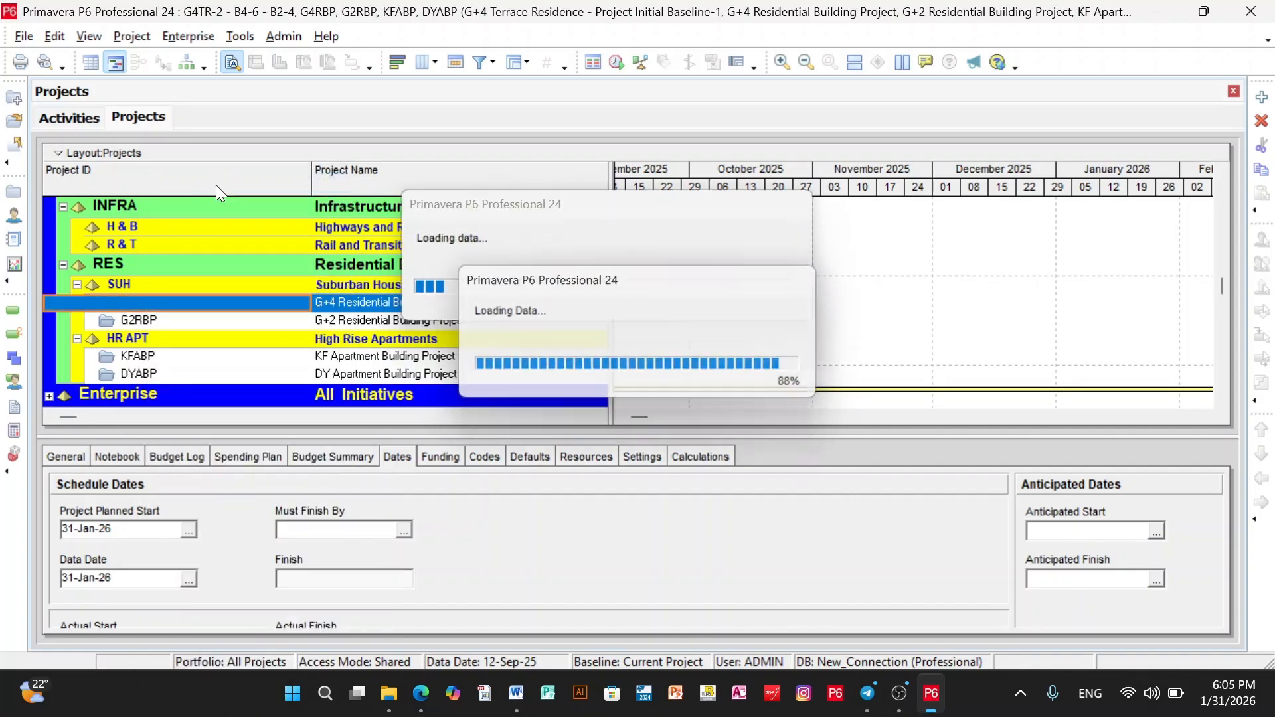